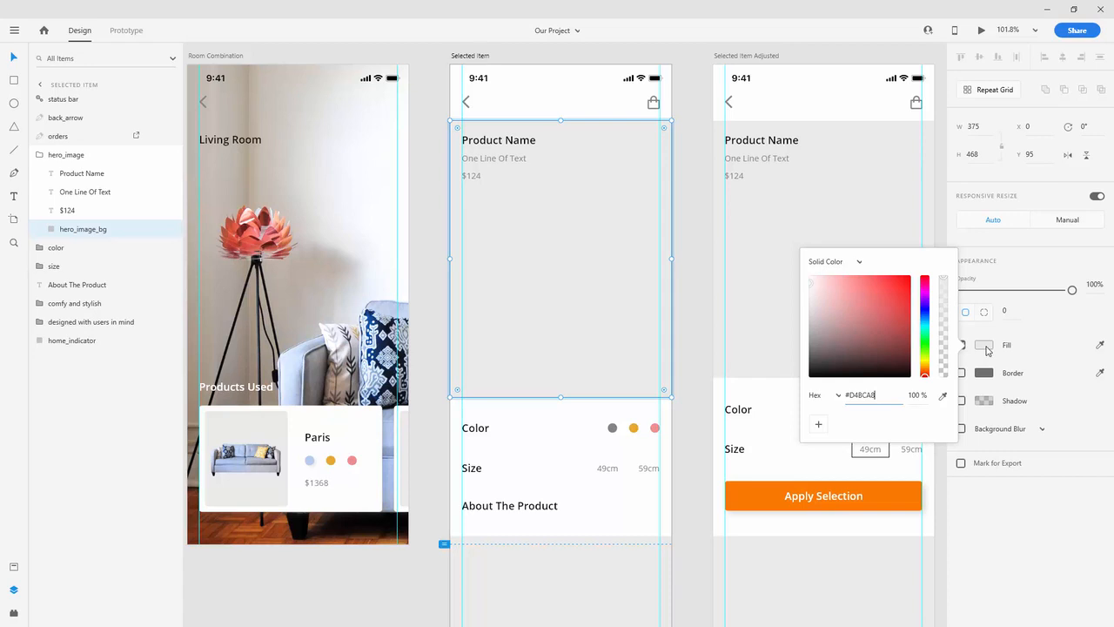
Fill the Selected Item hero background with #D4BCA8 and change its Product Name text to "Oslo House Chair"
key(Return)
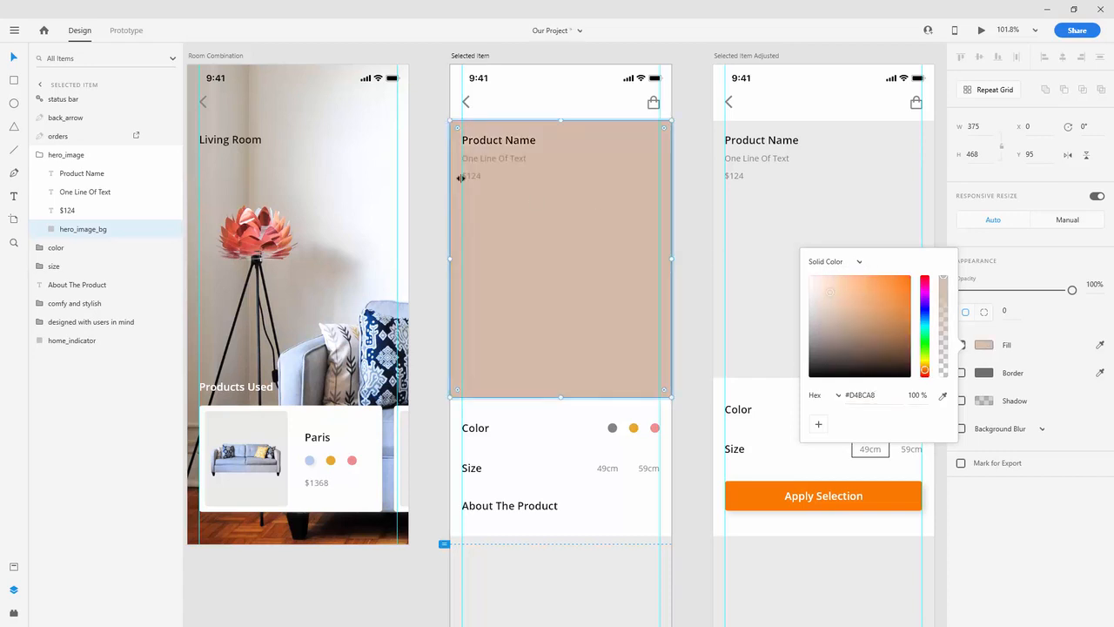
click(514, 142)
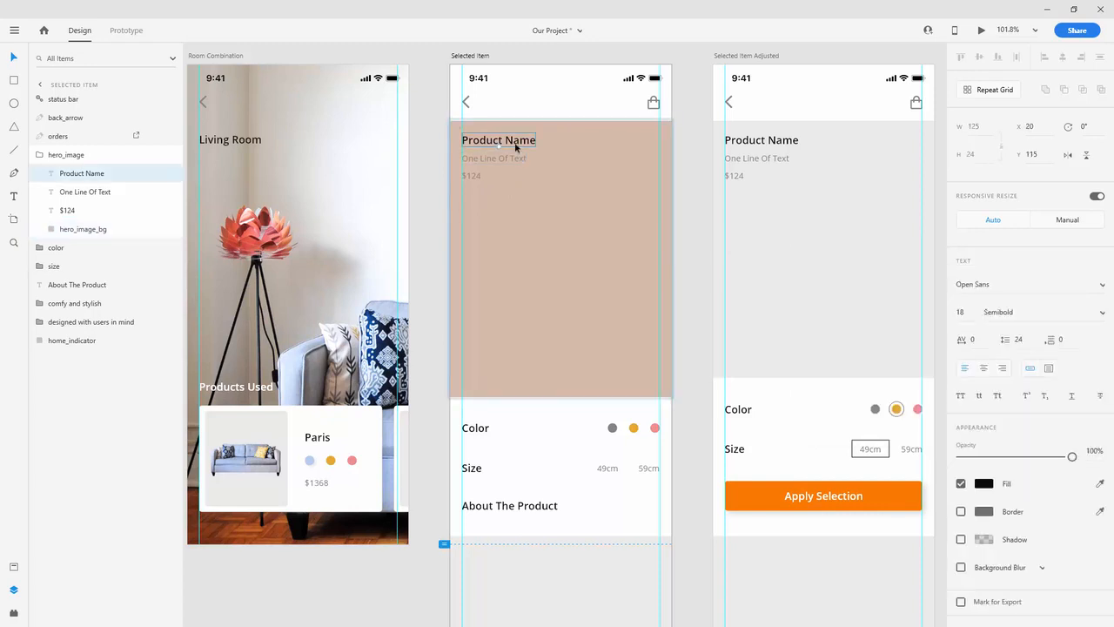
double_click(515, 142)
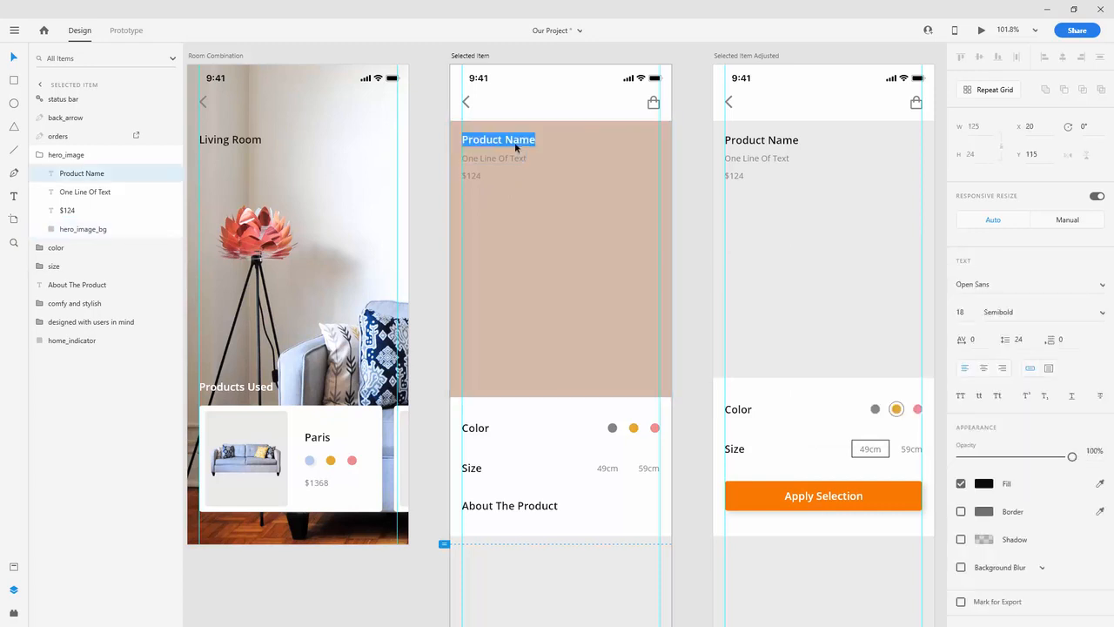
text(Oslo House Chair)
key(Escape)
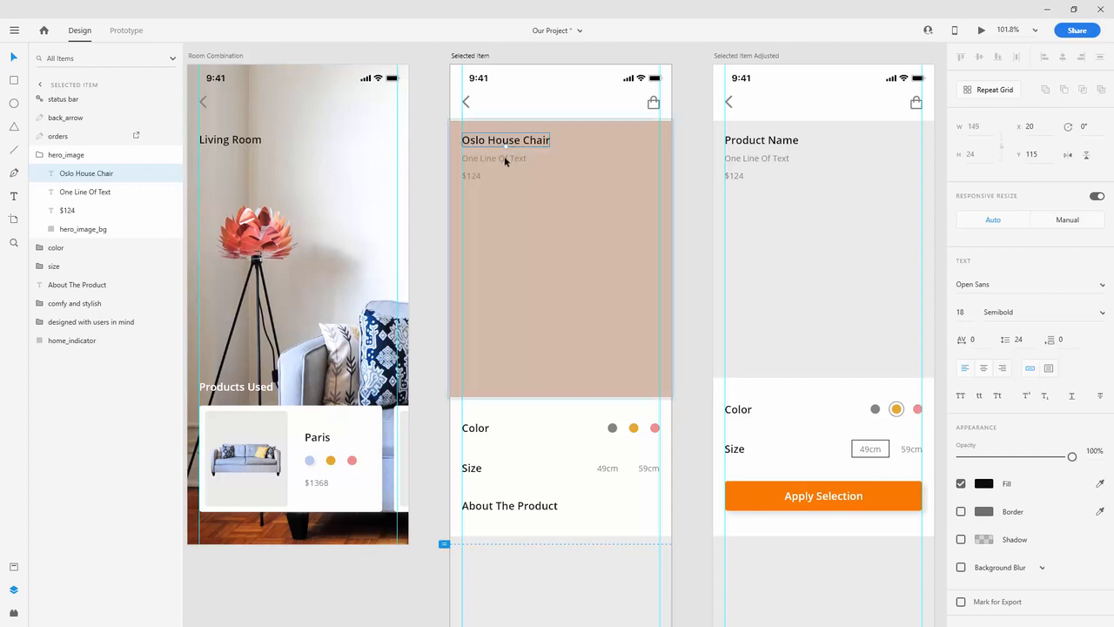
Replace "One Line Of Text" in Selected Item with "Our simple, comfy natural chair" and colour it with the saved white
click(510, 160)
double_click(511, 161)
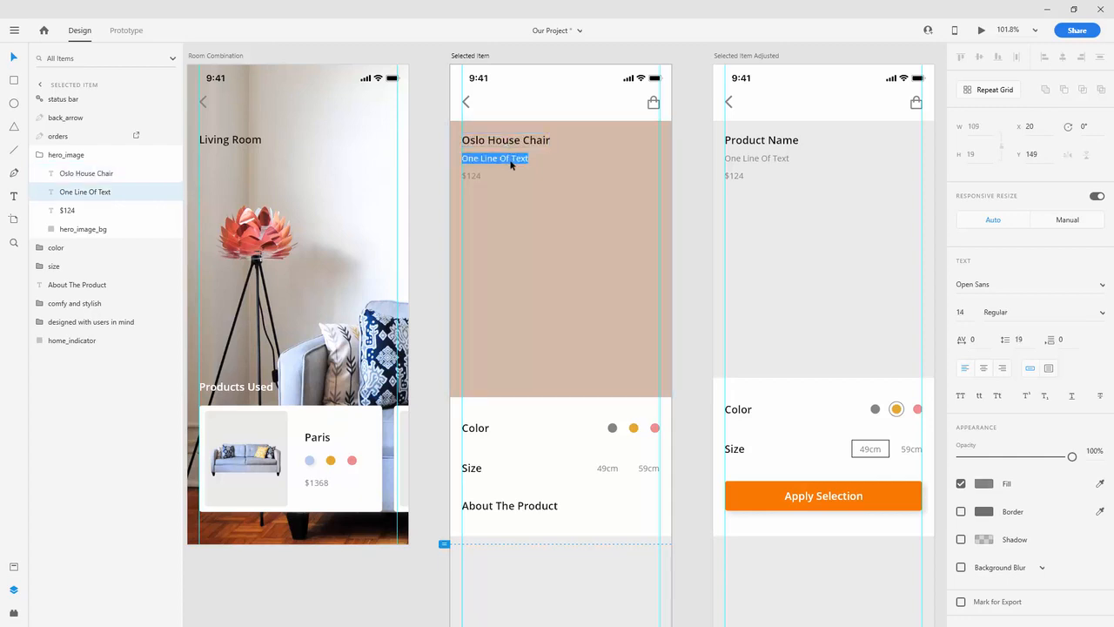
text(Our simple, comfy natural chair)
key(ctrl+a)
click(13, 566)
click(45, 228)
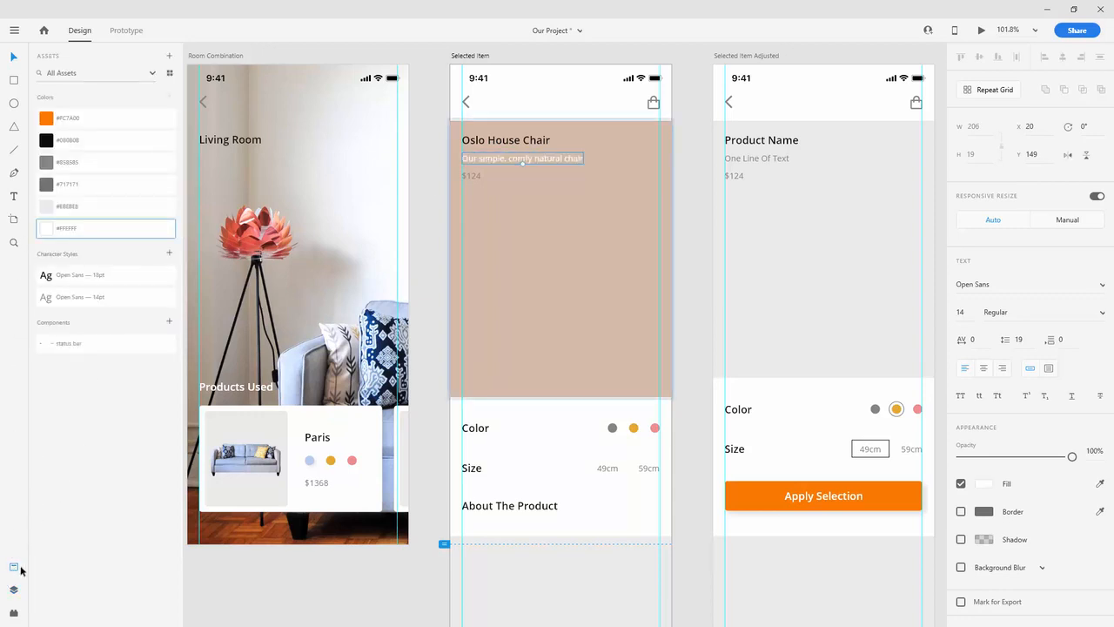
Colour the $124 price in Selected Item with the saved black
click(16, 571)
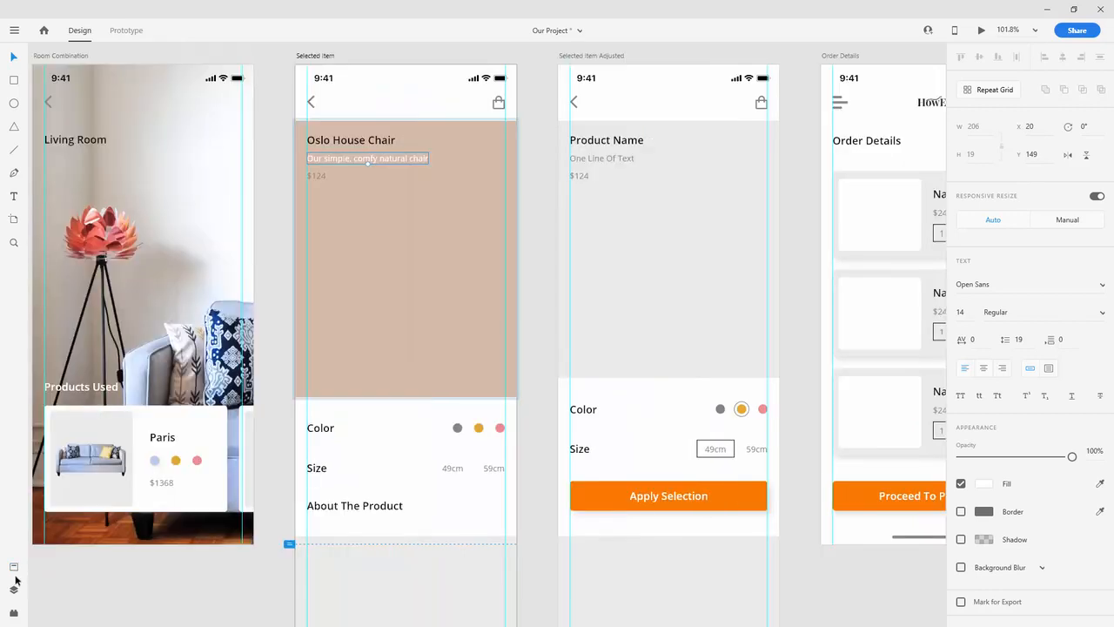
click(14, 588)
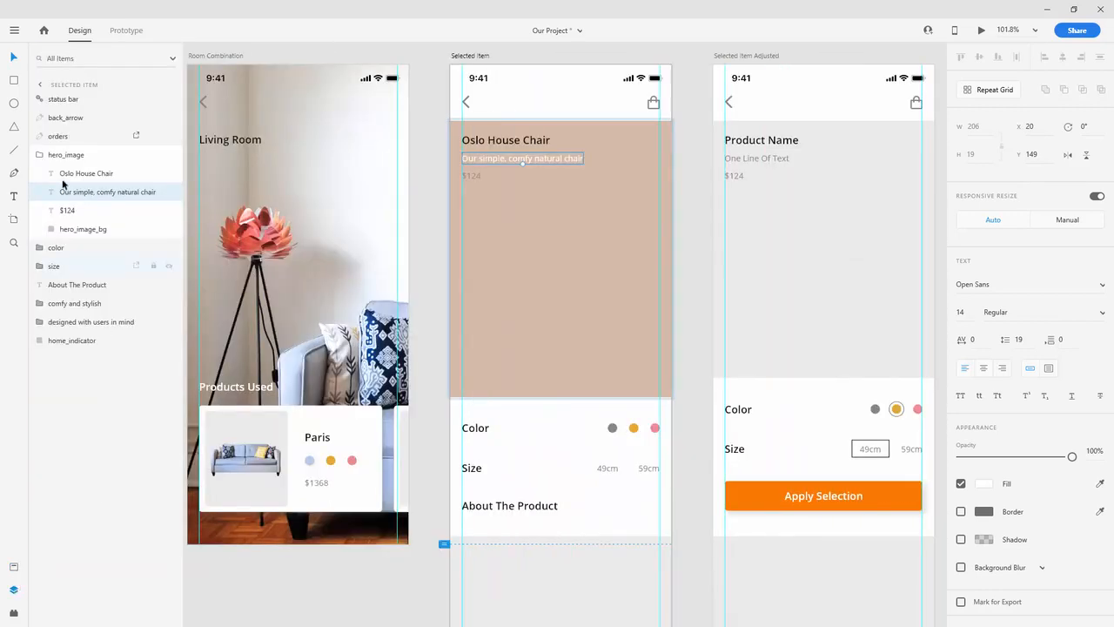
click(70, 210)
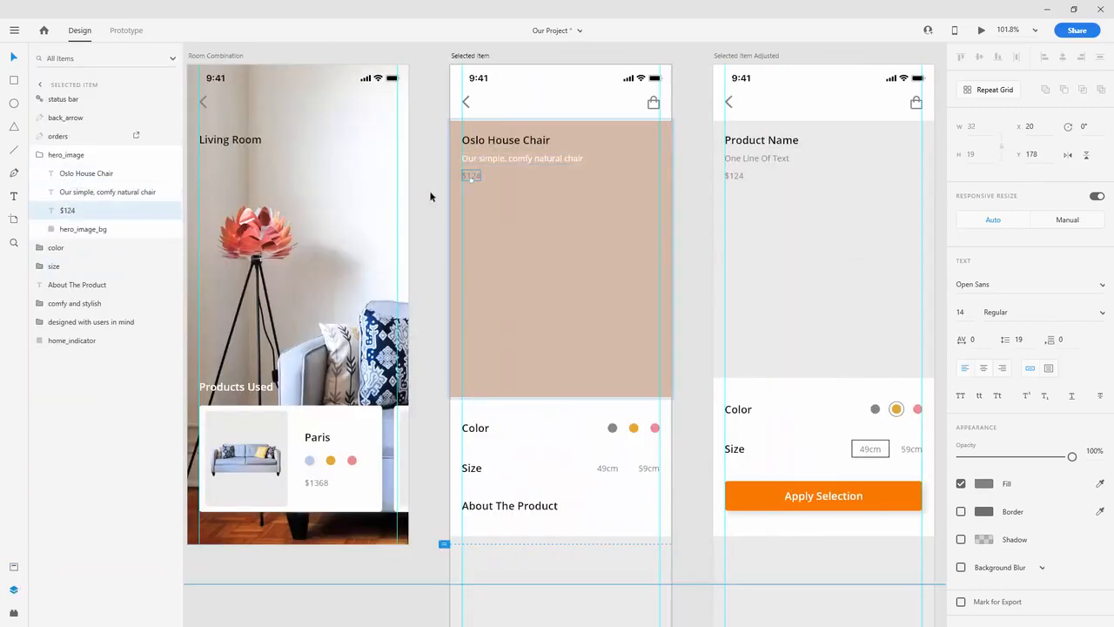
double_click(476, 178)
click(471, 175)
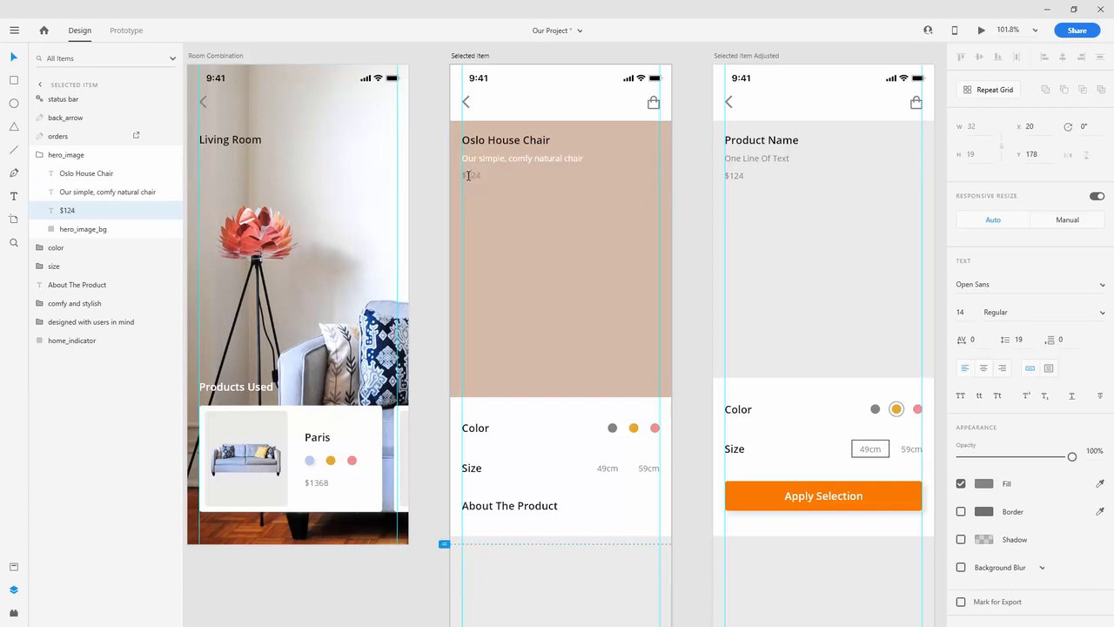
key(Escape)
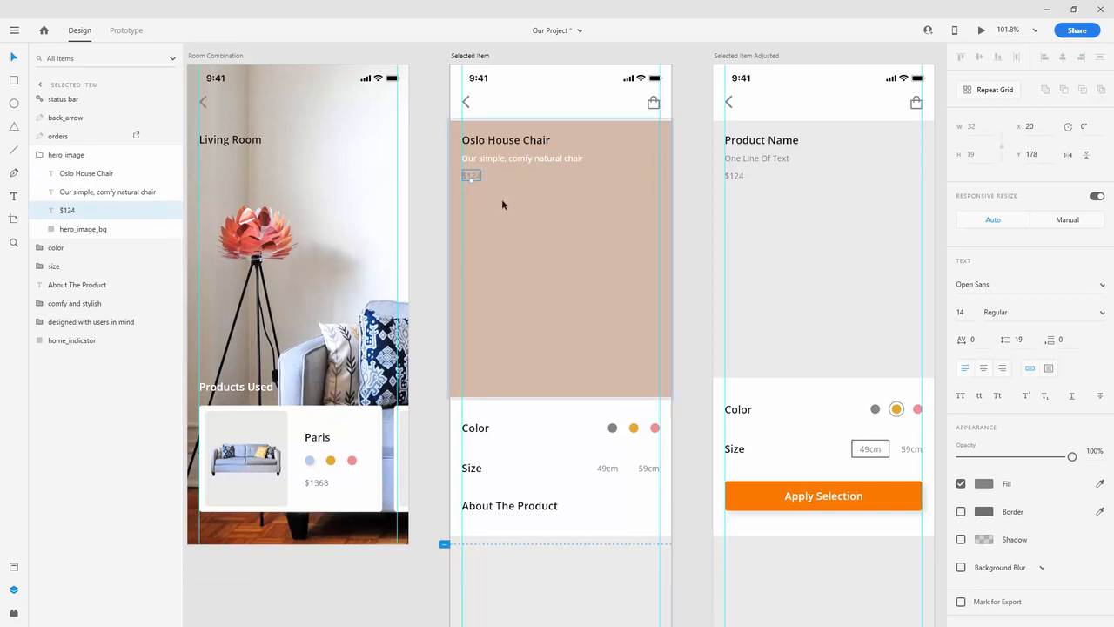
click(14, 567)
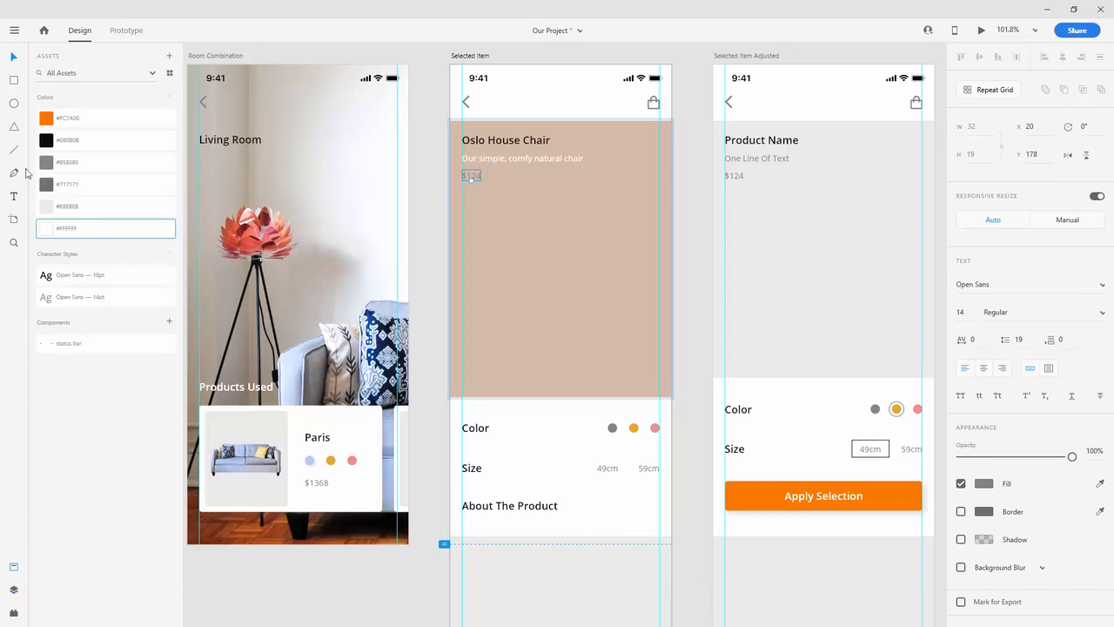
click(67, 139)
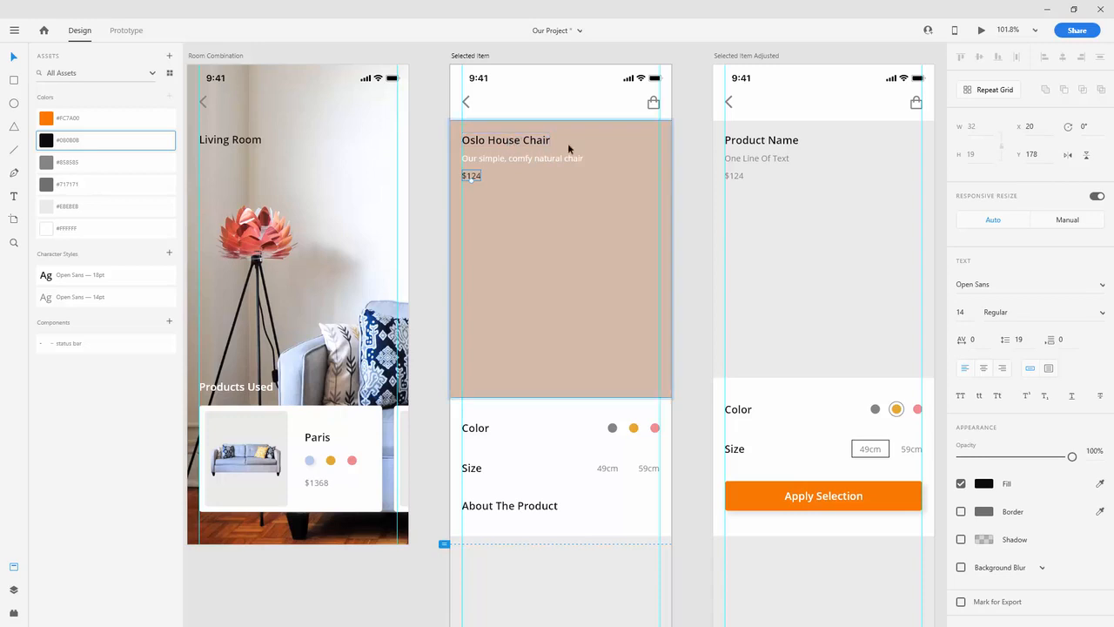
Copy the title "Oslo House Chair" over the Product Name text in Selected Item Adjusted
double_click(534, 142)
key(ctrl+c)
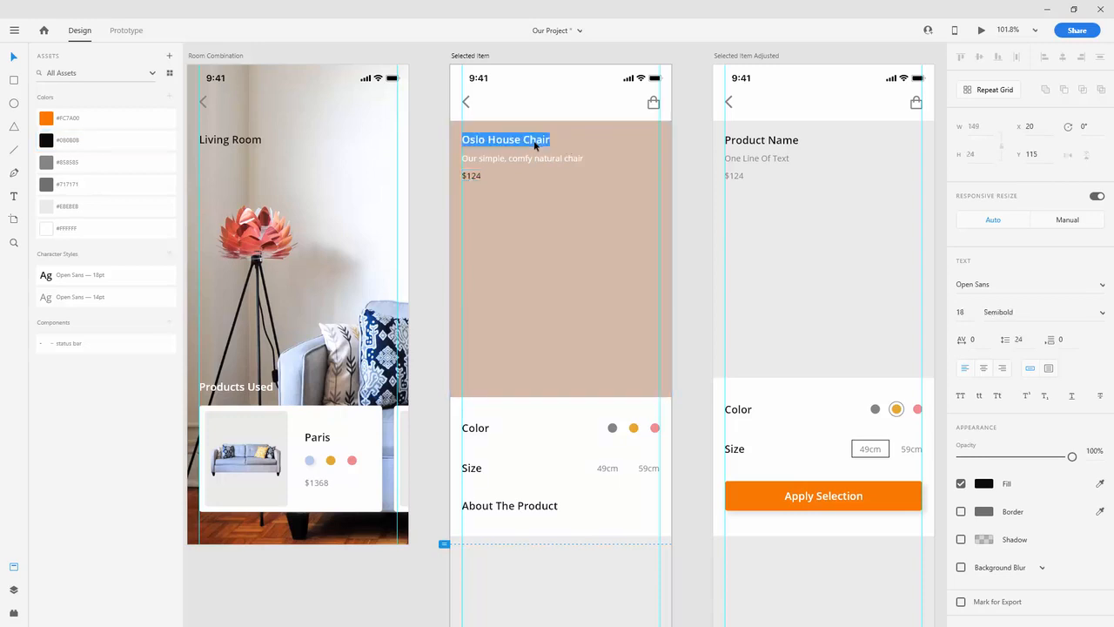
click(771, 143)
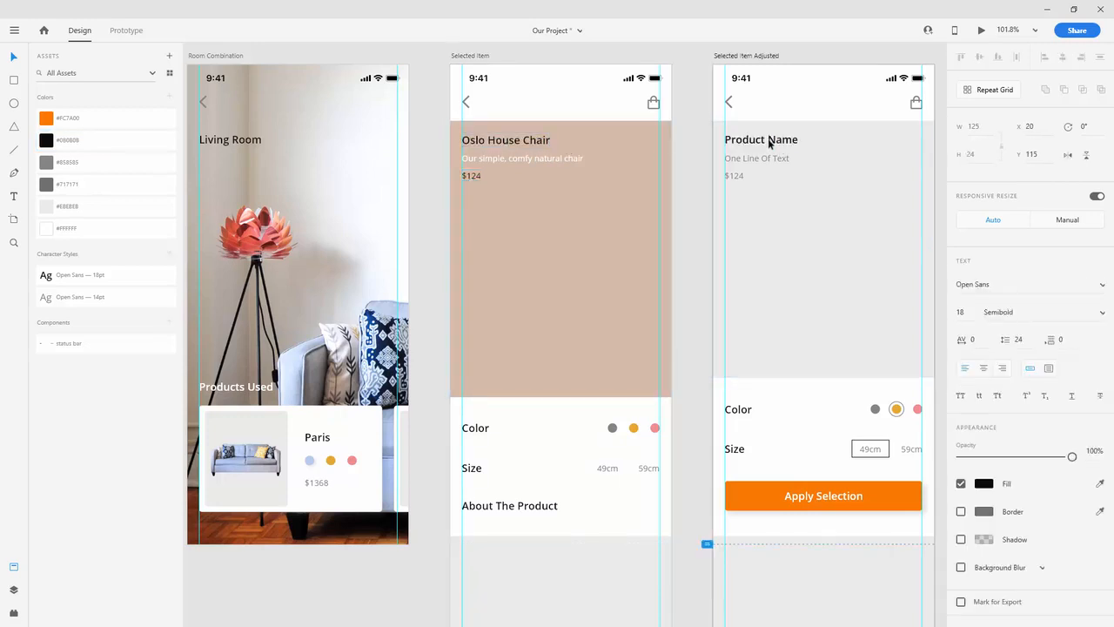
double_click(769, 144)
key(ctrl+v)
key(Escape)
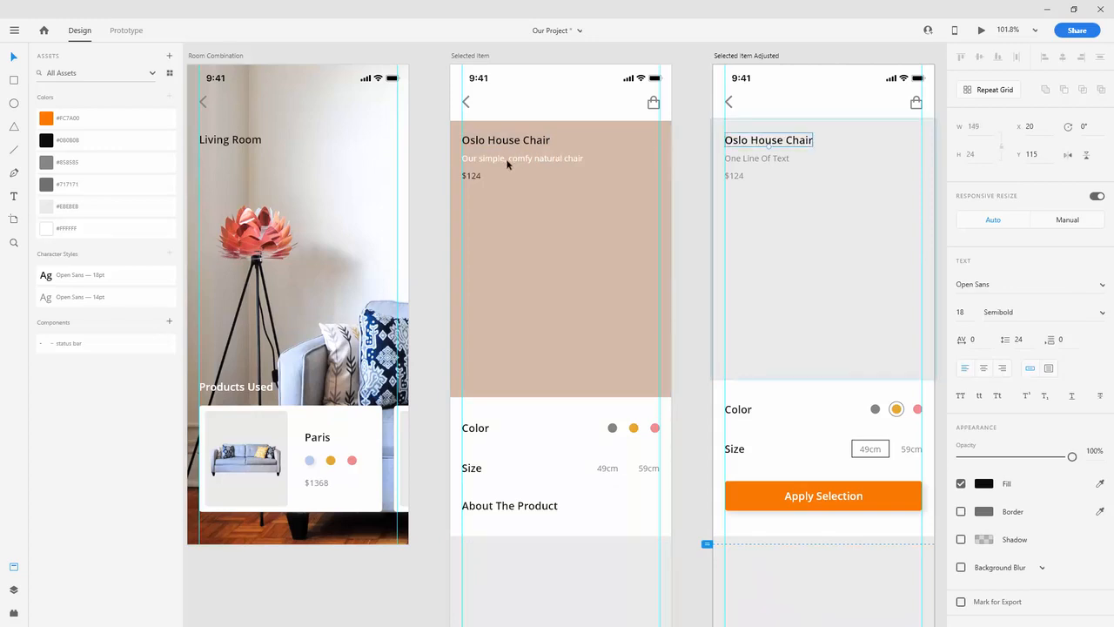
Copy the line "Our simple, comfy natural chair" over "One Line Of Text" in Selected Item Adjusted and colour it white
click(513, 163)
double_click(513, 164)
key(ctrl+c)
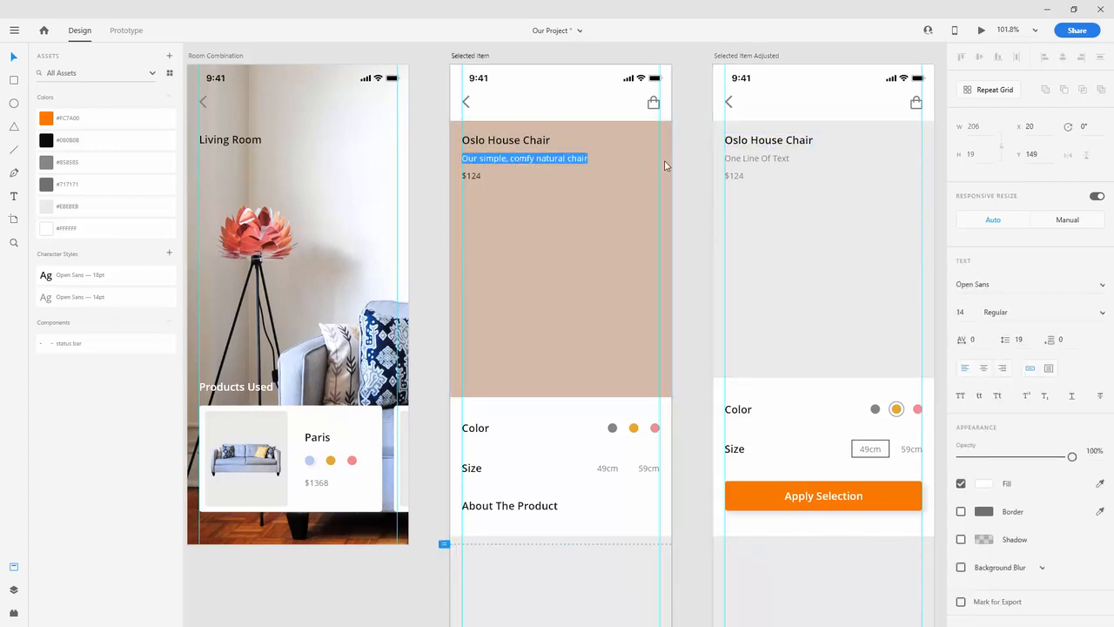
click(754, 161)
double_click(756, 160)
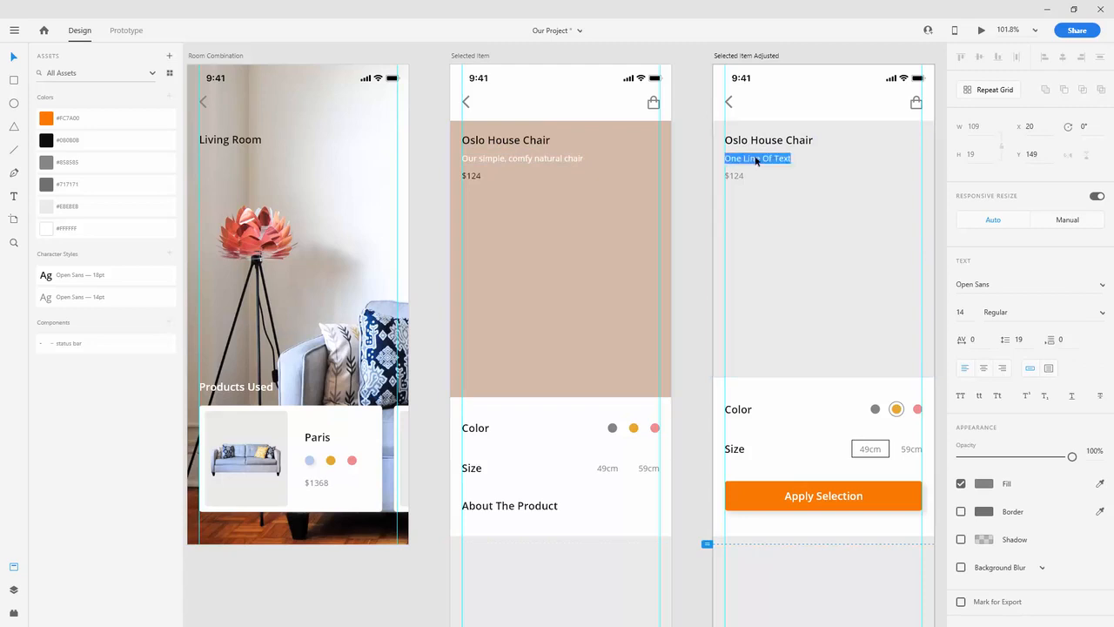
key(ctrl+v)
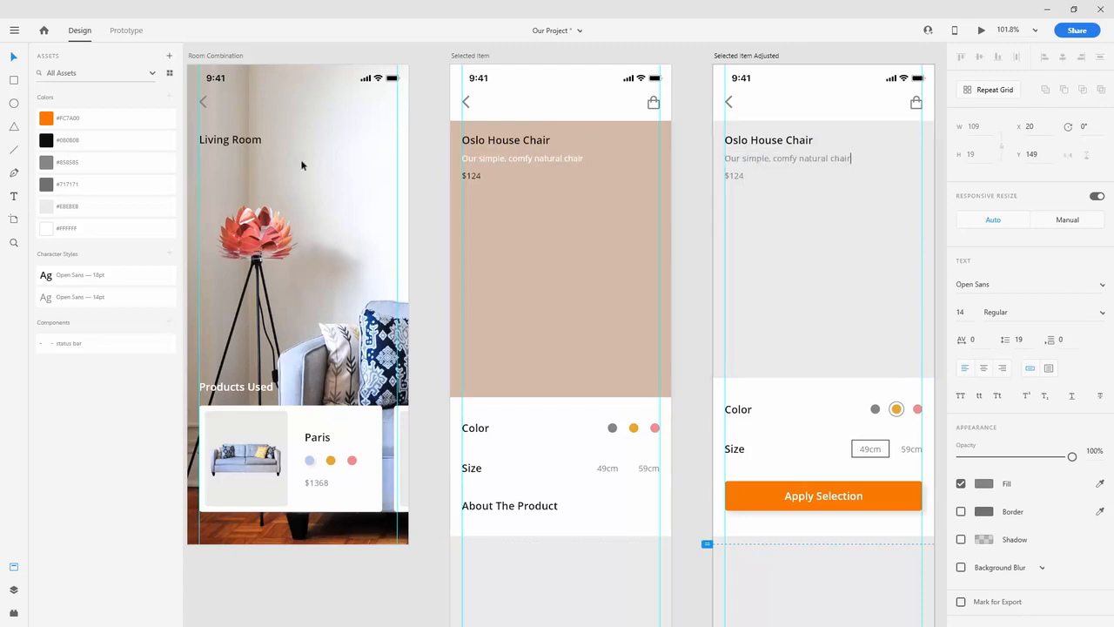
key(ctrl+a)
click(61, 228)
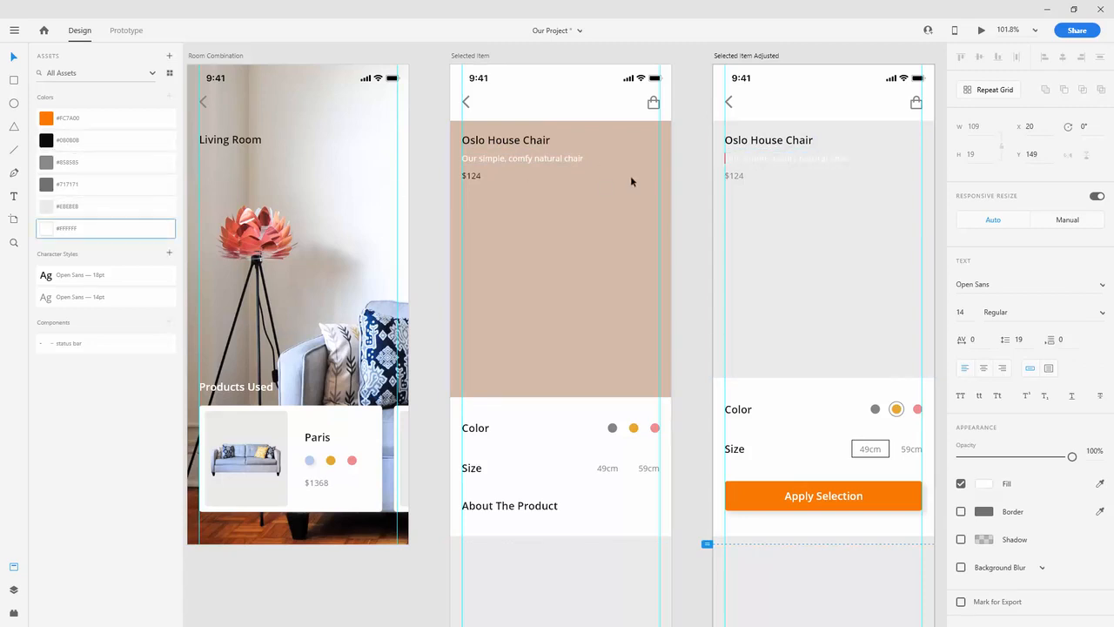
key(Escape)
In Selected Item Adjusted, colour the $124 price black and fill the hero background with the #D4BCA8 copied from Selected Item
click(735, 176)
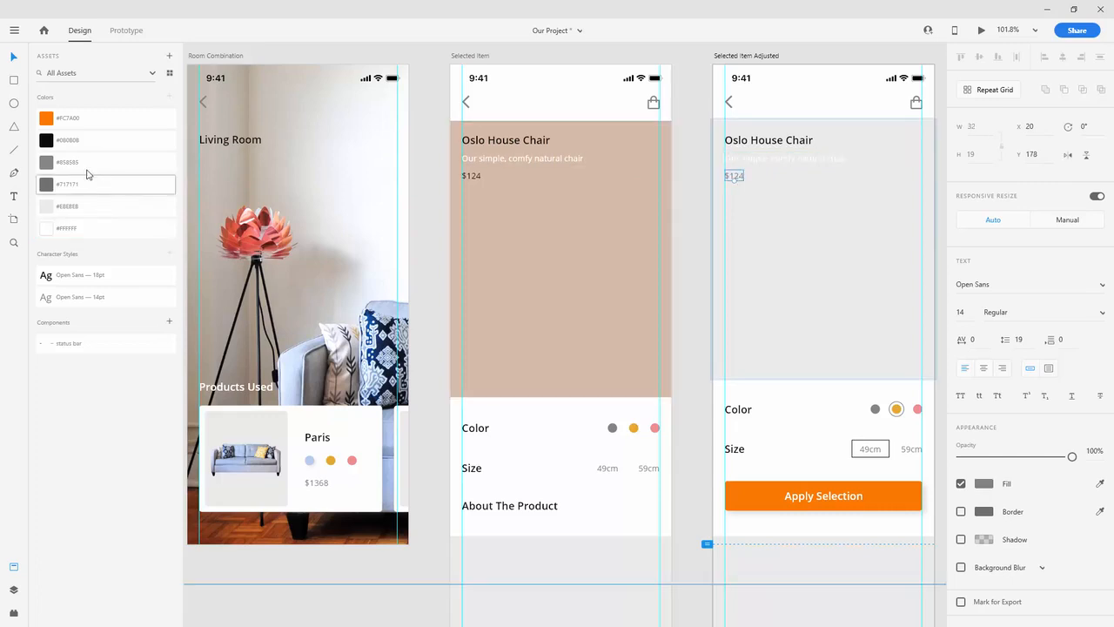
click(63, 140)
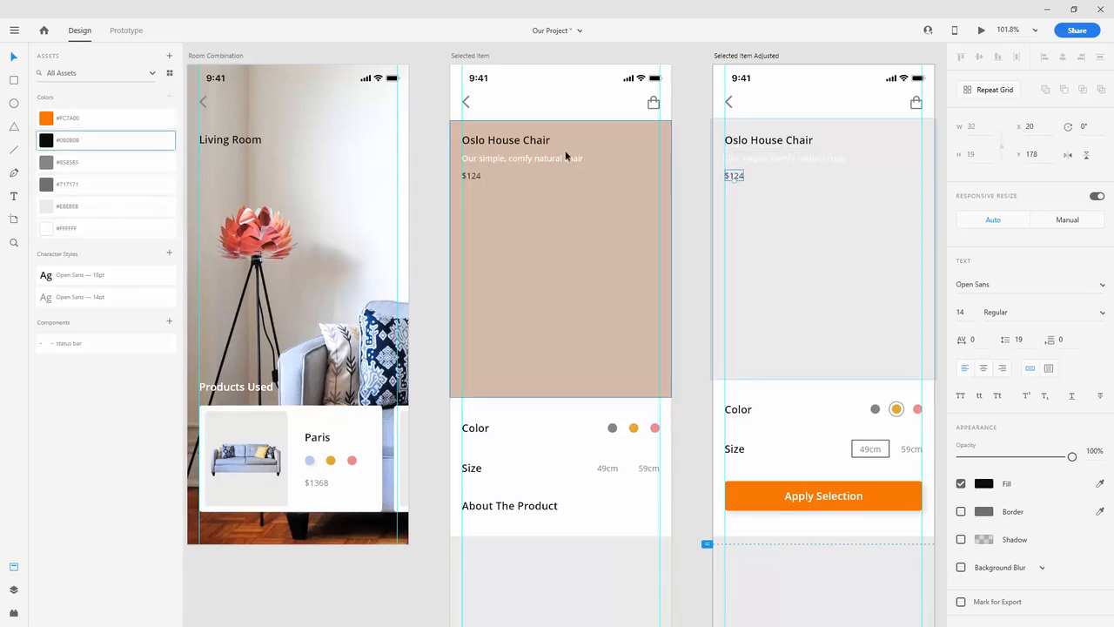
click(585, 225)
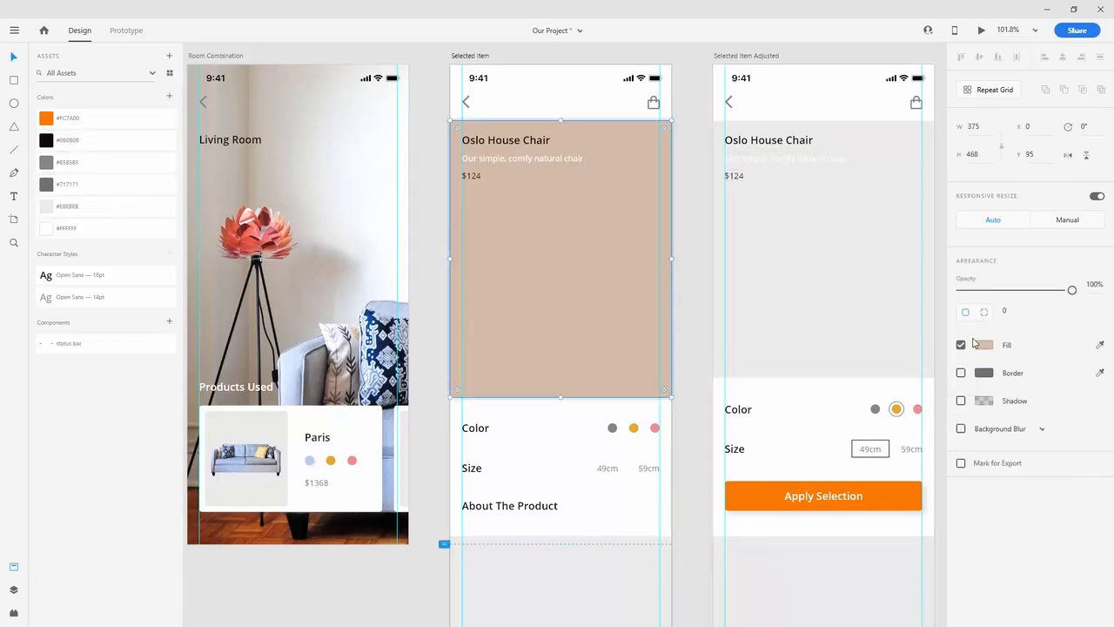
click(983, 345)
key(ctrl+c)
click(687, 57)
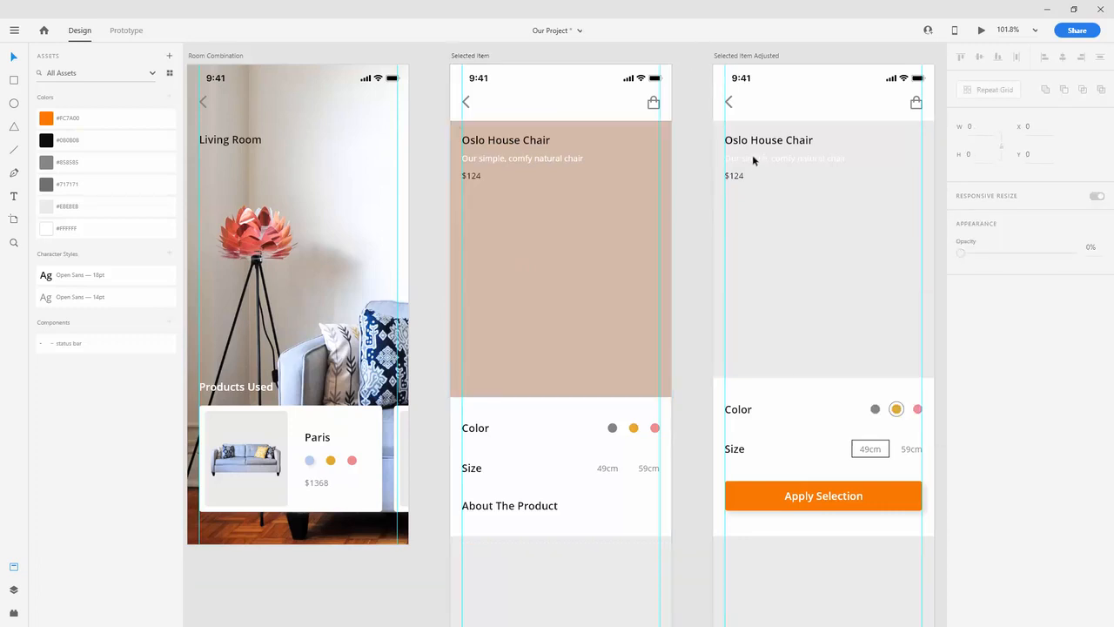
click(788, 209)
click(984, 346)
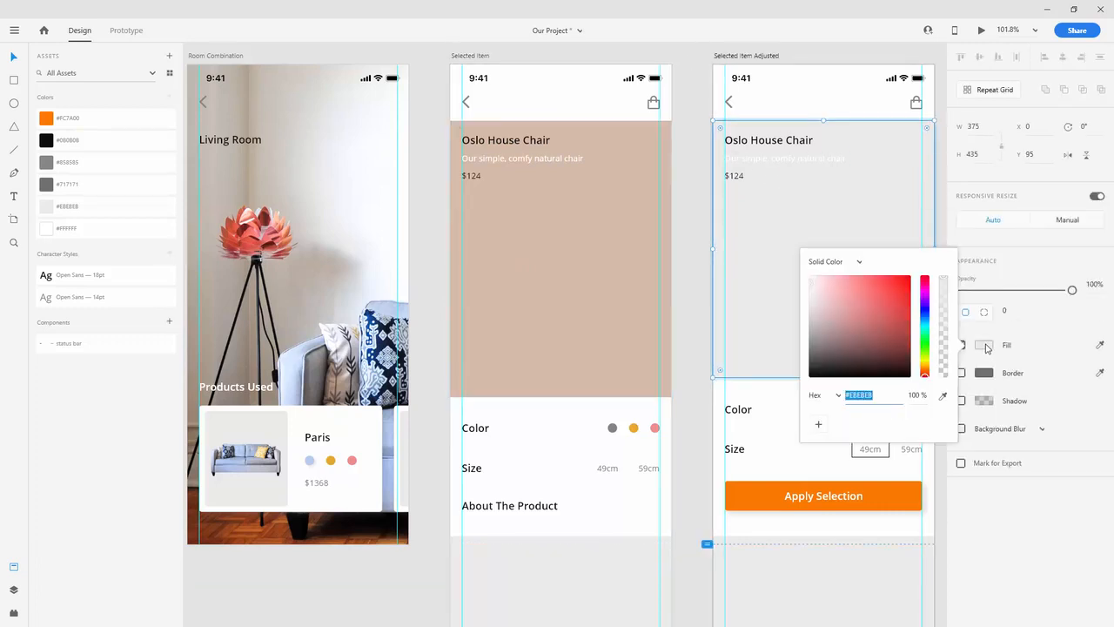
key(ctrl+v)
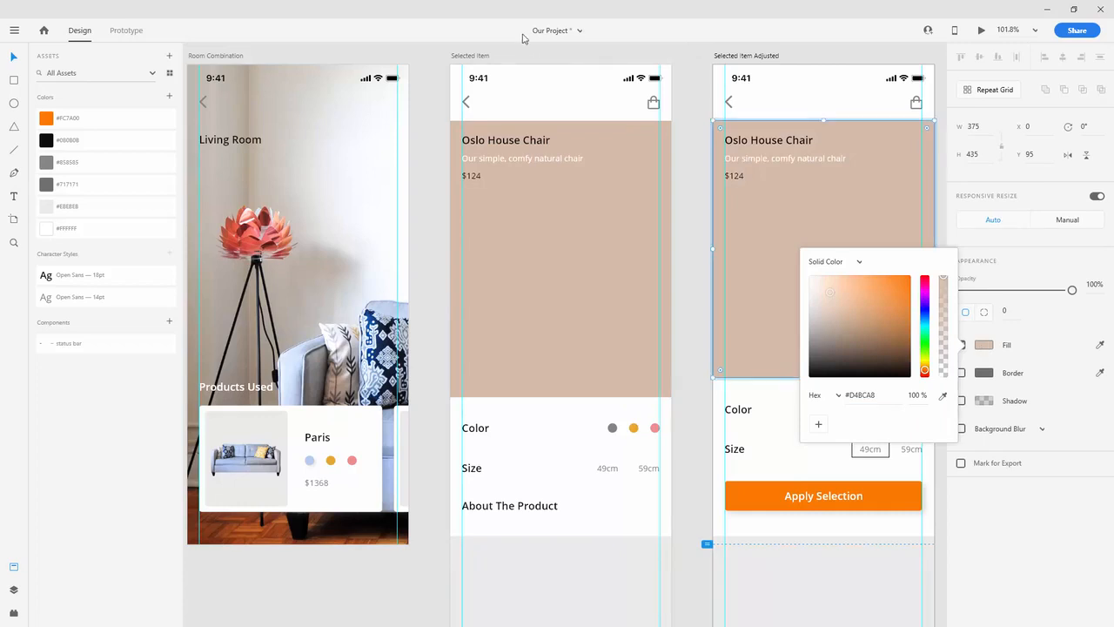
click(440, 58)
Switch to File Explorer and try to place main chair 1 from the Main Chair folder in the placeholder above Comfy And Stylish in Selected Item
scroll(380, 102, down, 3)
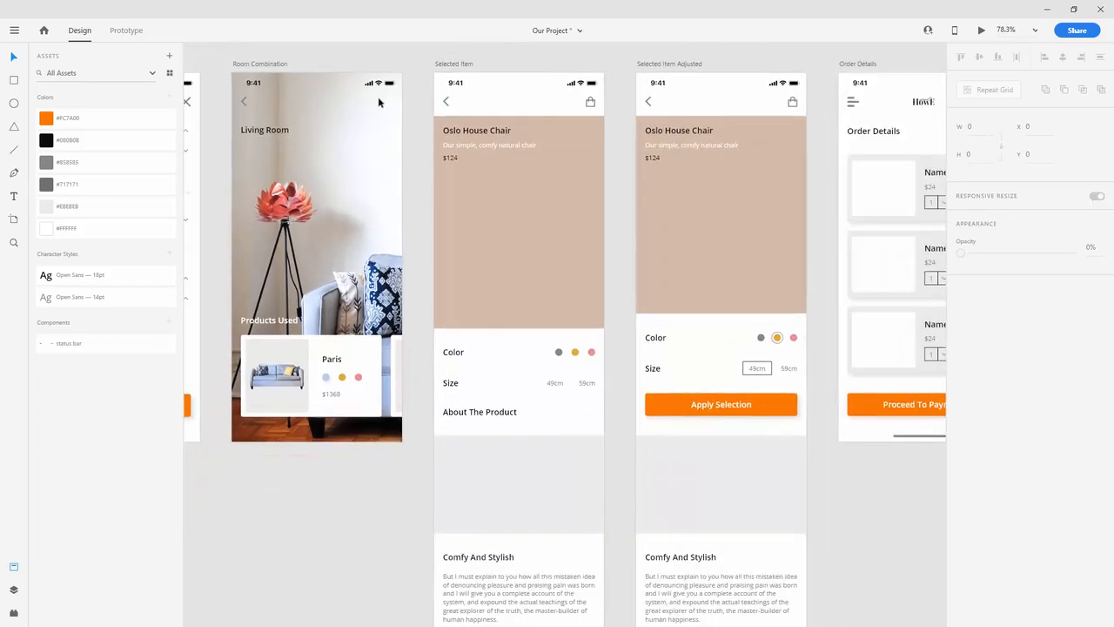
scroll(492, 243, down, 1)
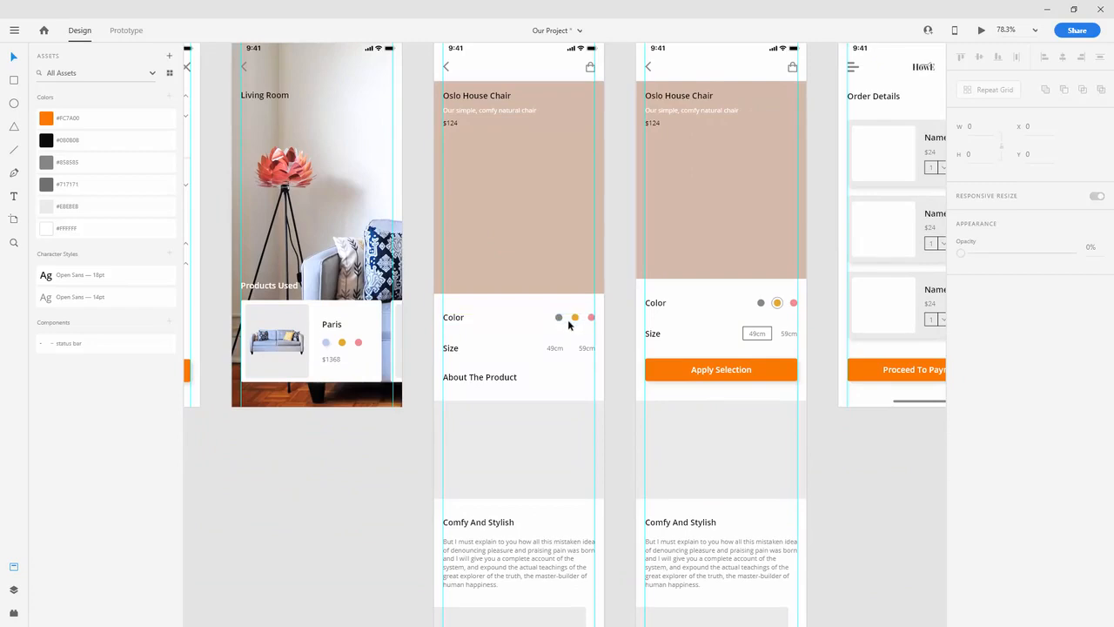
scroll(568, 323, down, 2)
scroll(530, 245, down, 3)
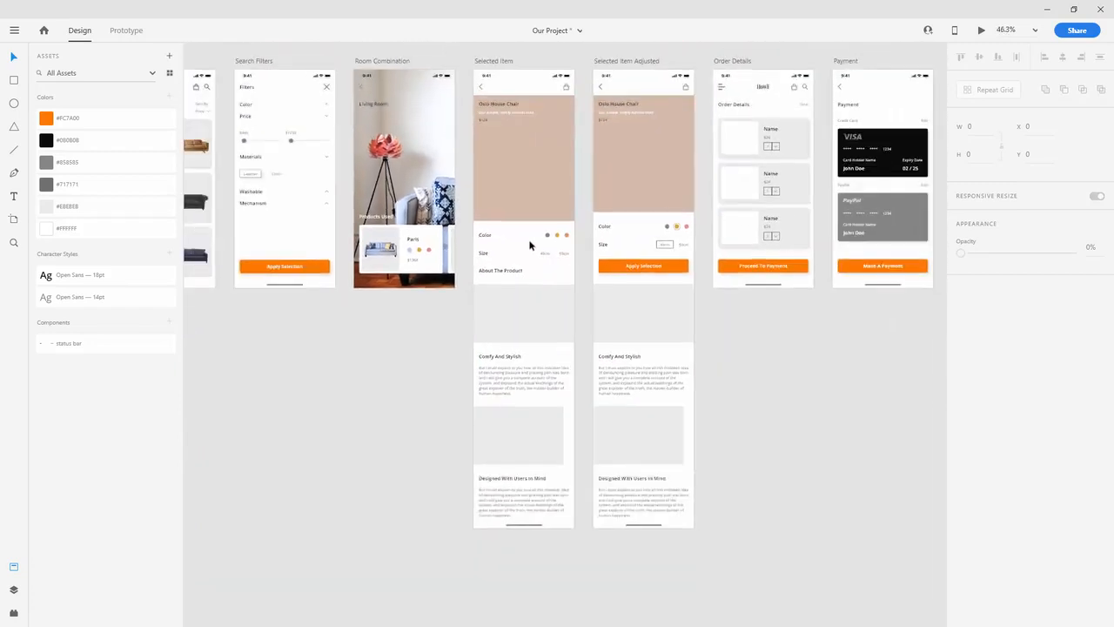
scroll(522, 252, down, 1)
scroll(513, 259, up, 1)
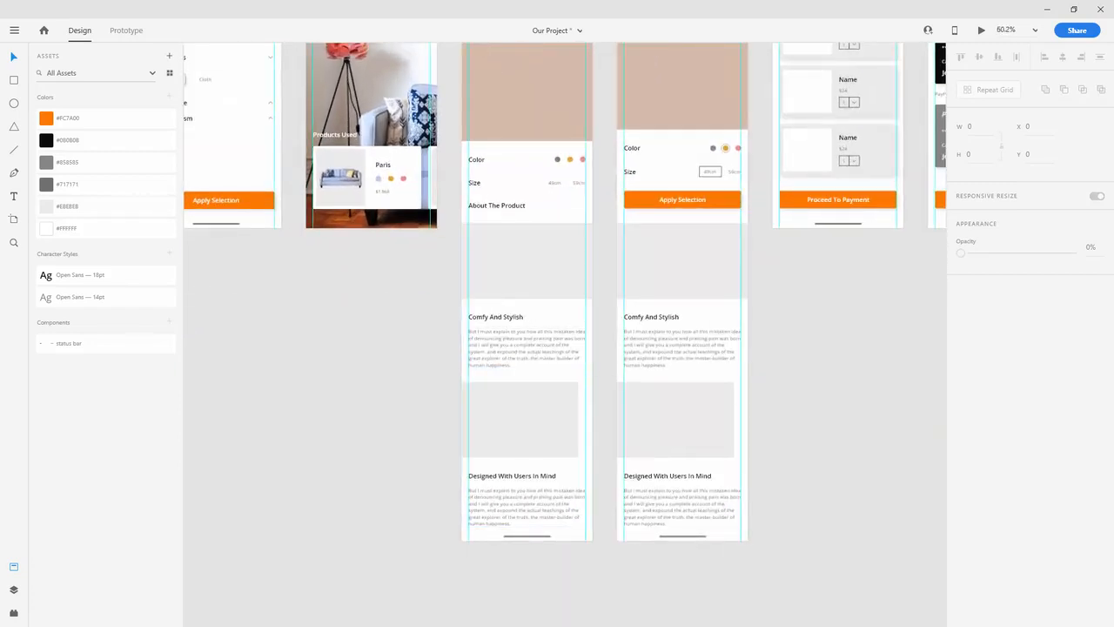
key(alt+Tab)
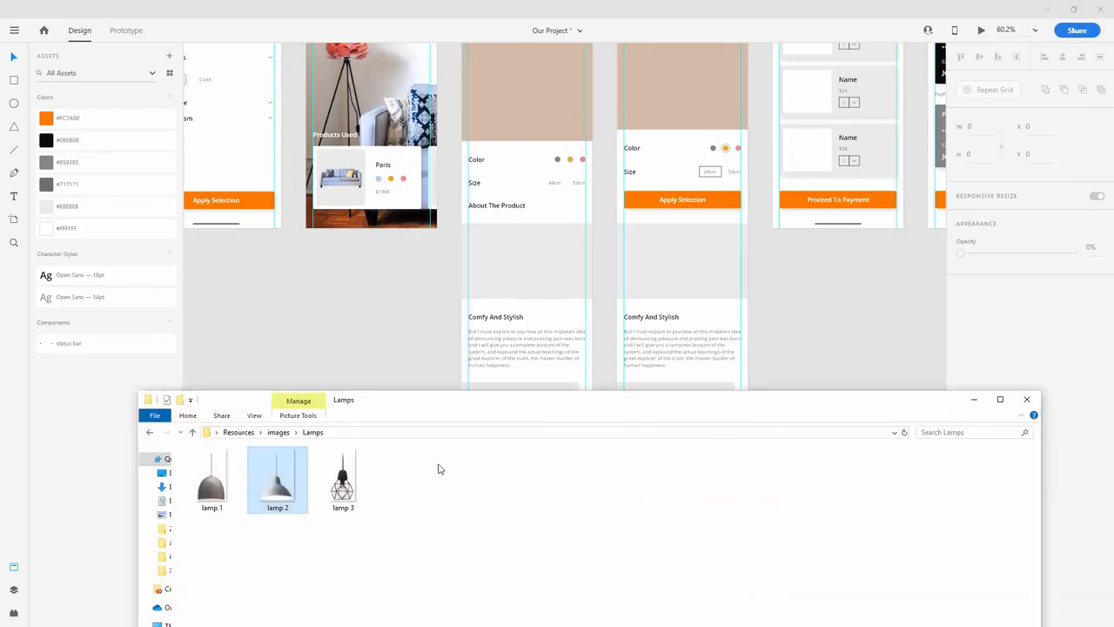
key(alt+Left)
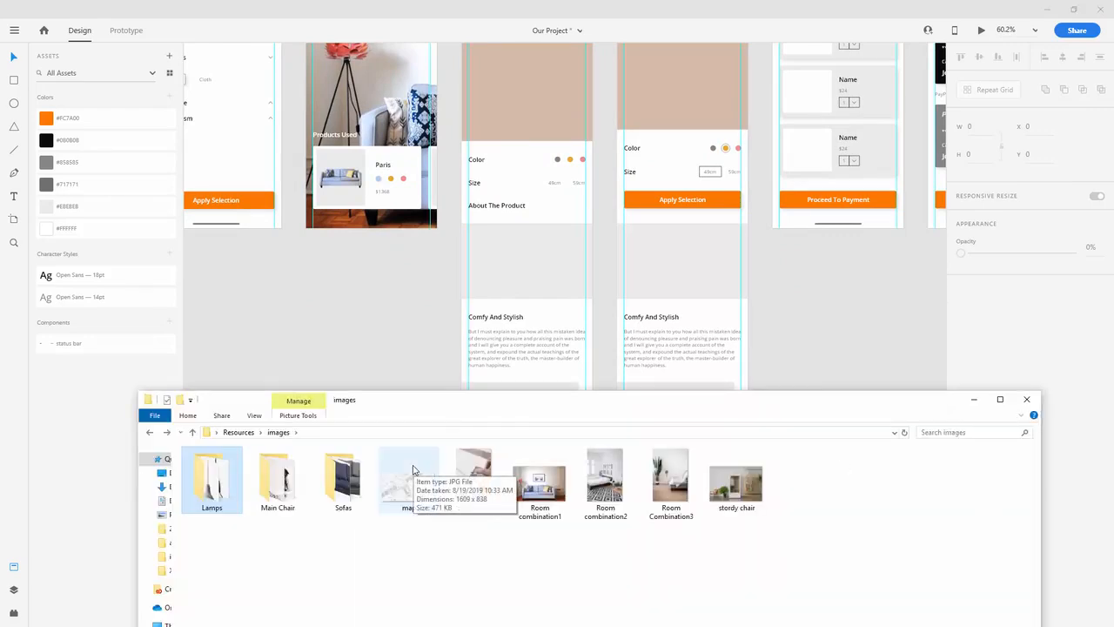
double_click(263, 483)
click(279, 491)
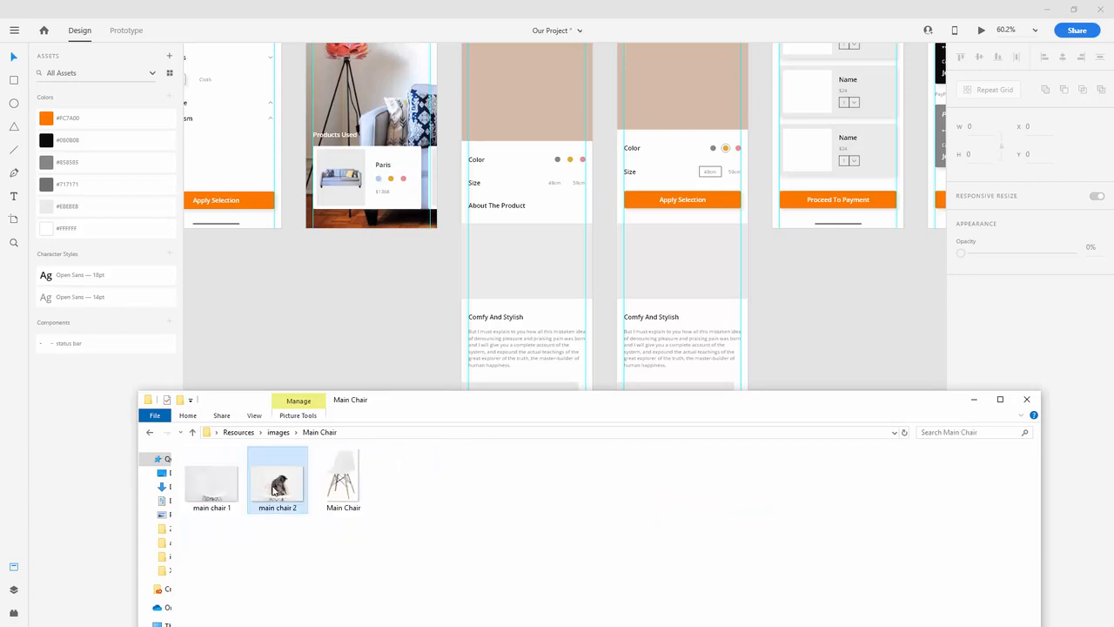
click(208, 489)
drag(211, 494, 522, 254)
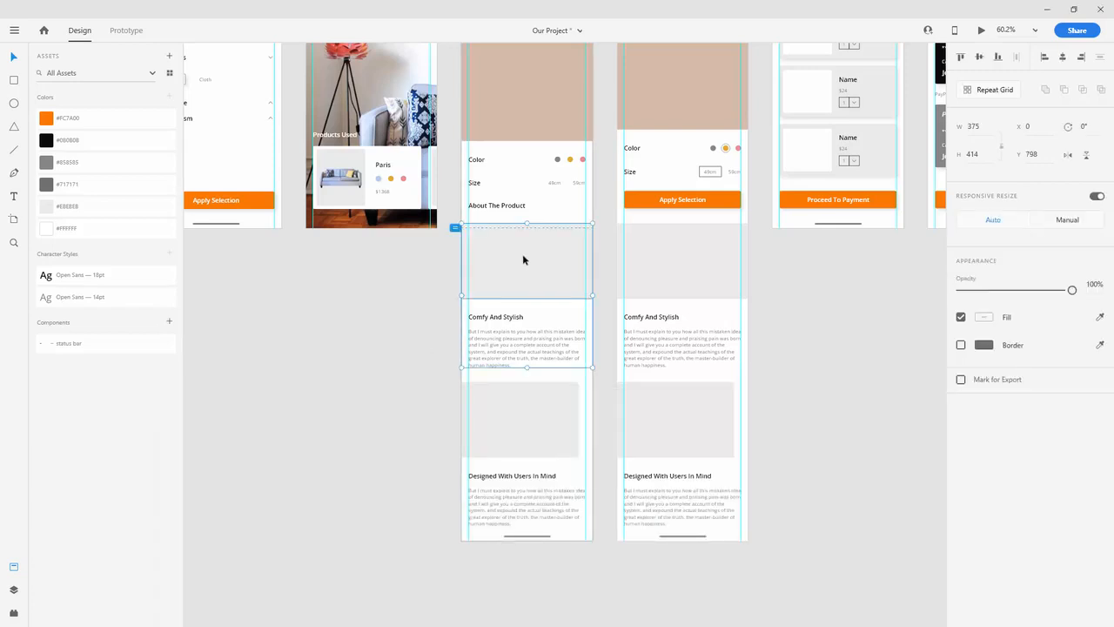
Place the main chair 1 picture from File Explorer in the Comfy And Stylish image placeholder of Selected Item
click(13, 589)
click(40, 158)
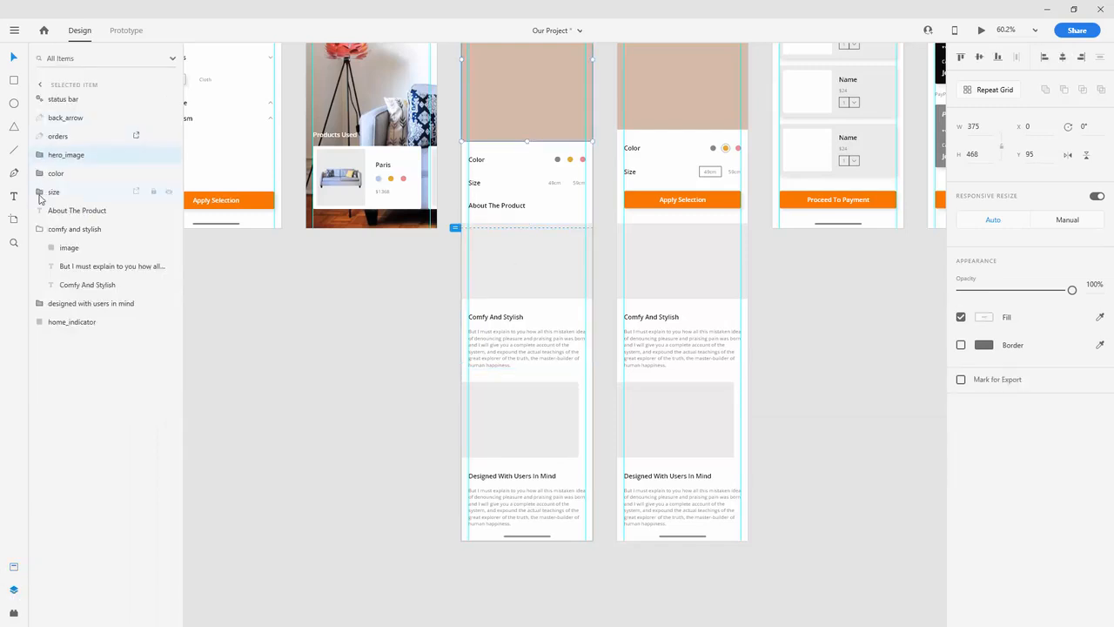
click(549, 272)
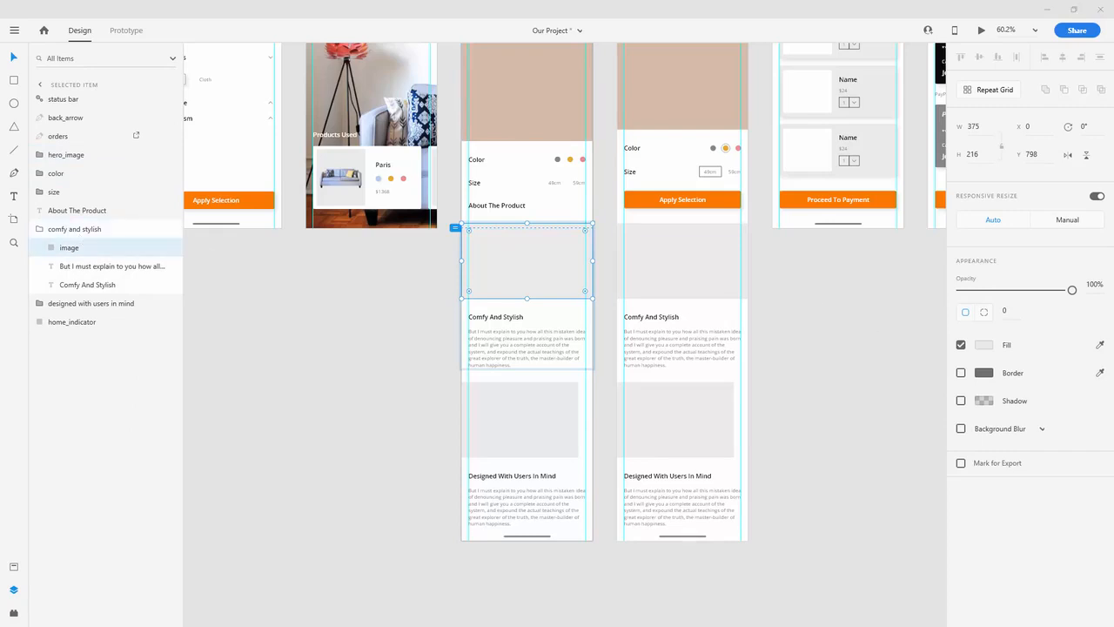
key(alt+Tab)
drag(218, 483, 511, 263)
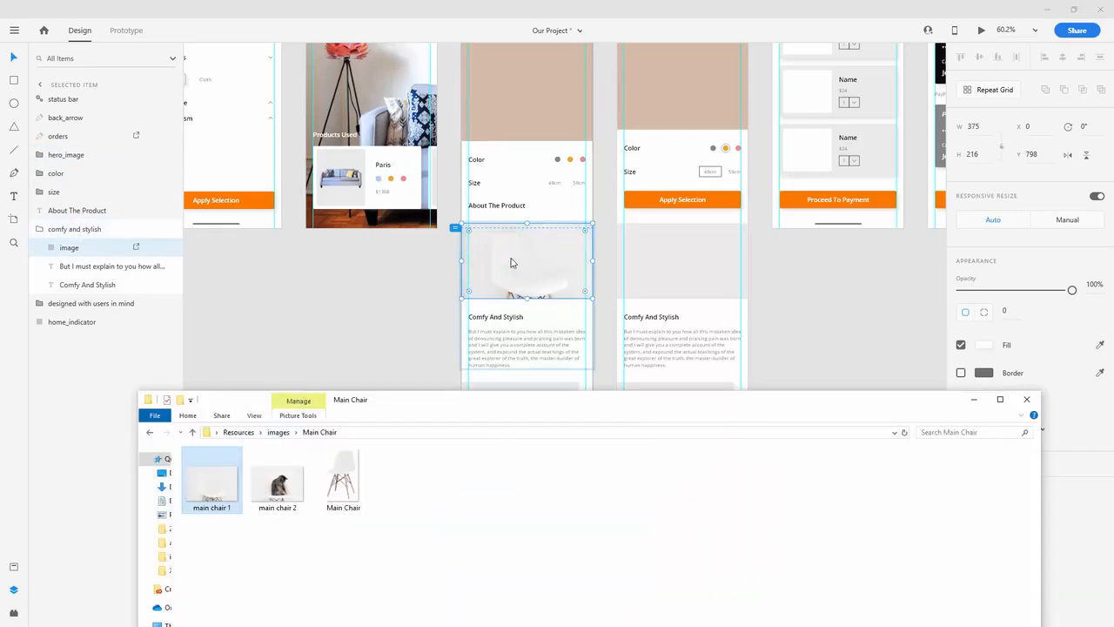
Fill the Designed With Users In Mind image placeholder of Selected Item with the main chair 2 picture from File Explorer
scroll(525, 323, down, 5)
click(529, 183)
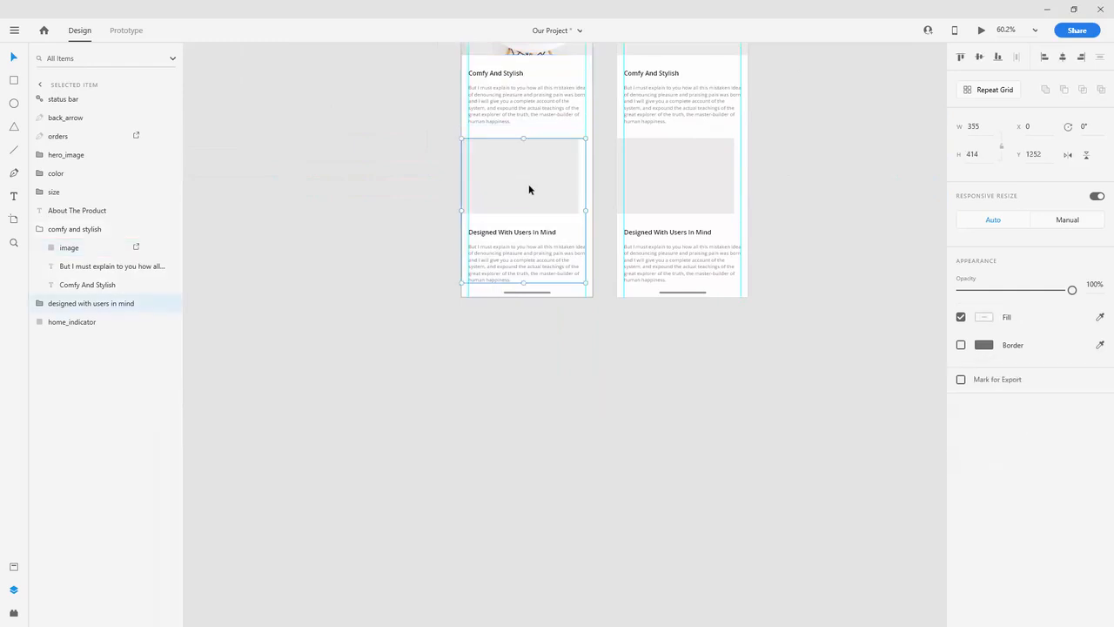
double_click(528, 185)
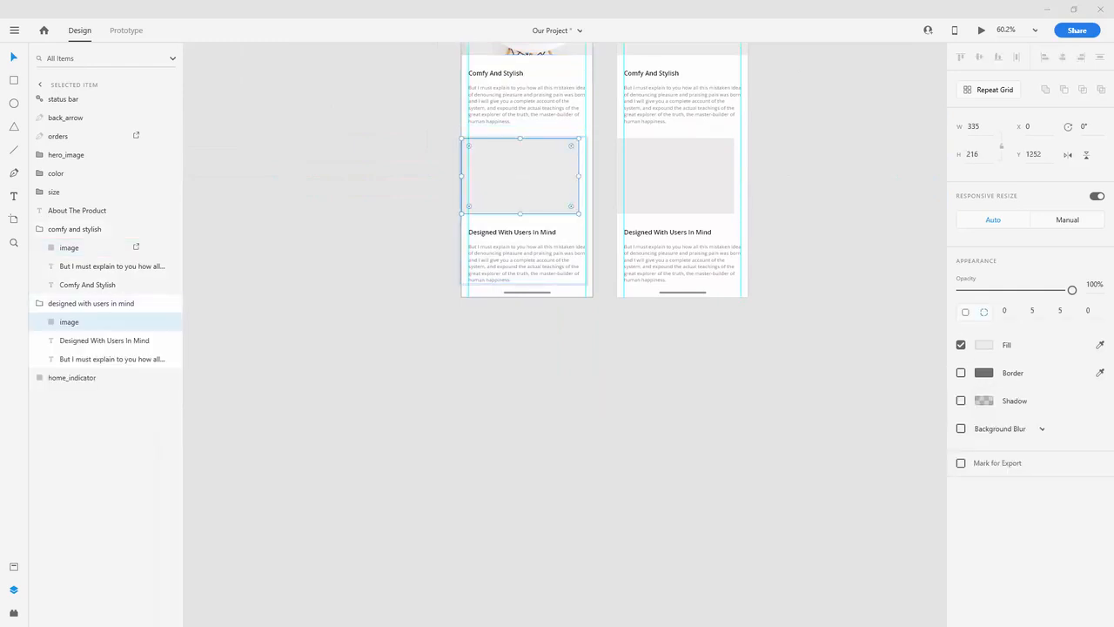
key(alt+Tab)
drag(278, 481, 525, 195)
click(386, 237)
In Selected Item Adjusted, place the main chair 1 picture from File Explorer in the Comfy And Stylish image placeholder
scroll(403, 207, up, 3)
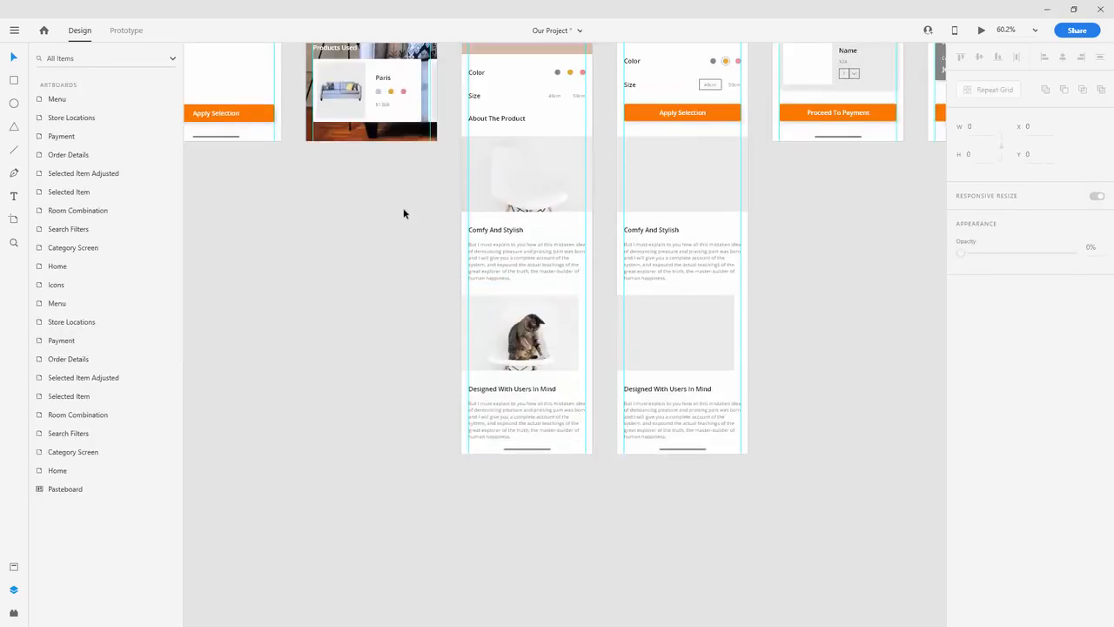
scroll(403, 214, up, 2)
double_click(701, 246)
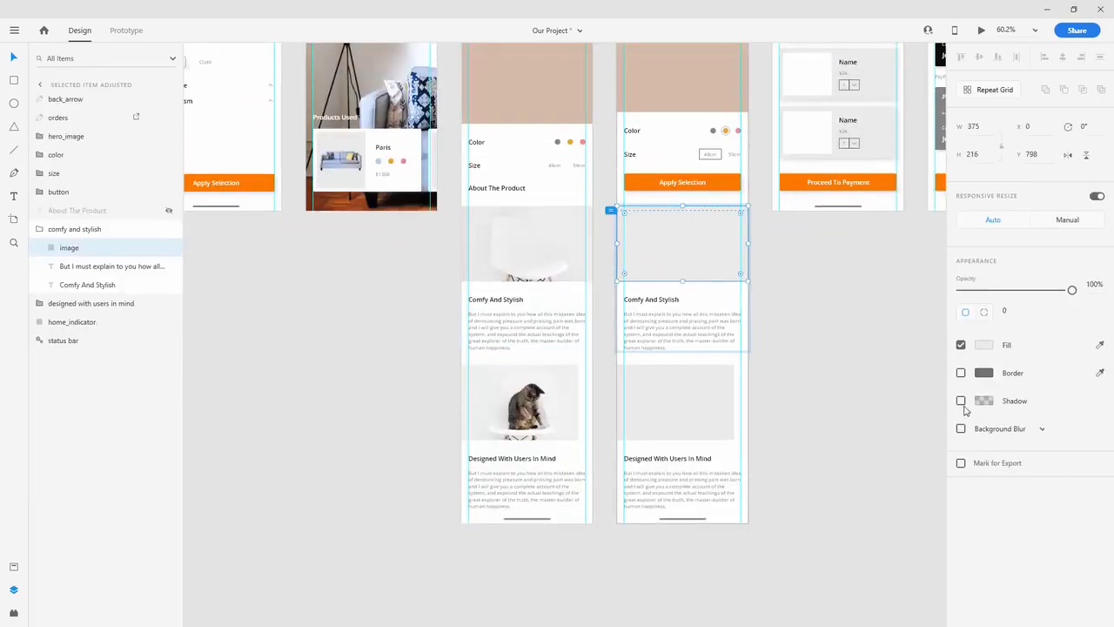
key(alt+Tab)
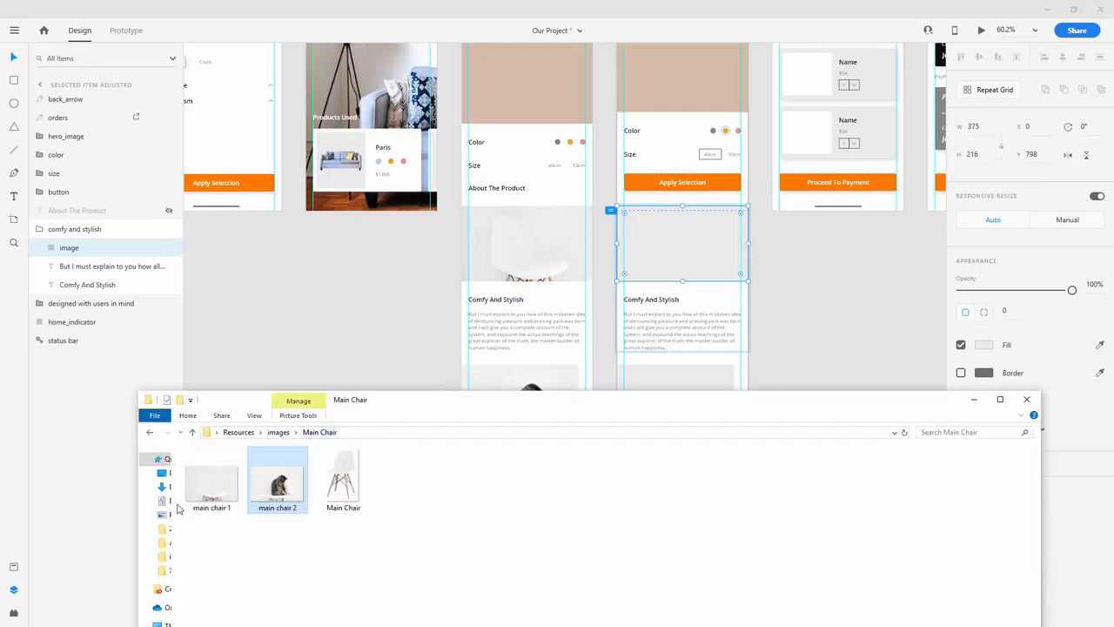
drag(197, 501, 692, 254)
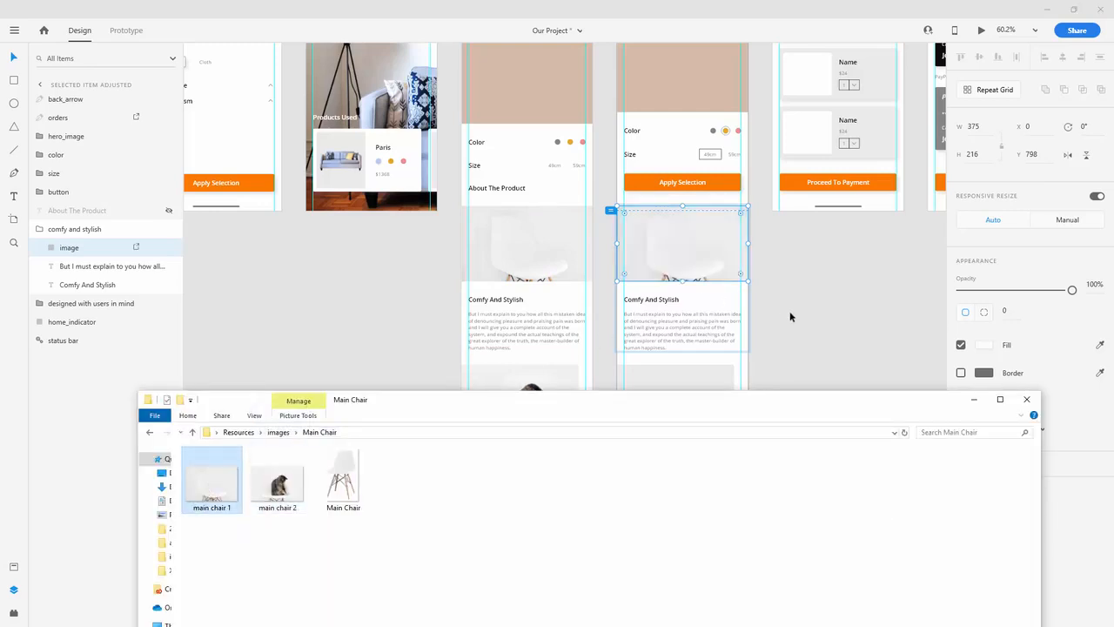
click(791, 314)
In Selected Item Adjusted, place the main chair 2 picture from File Explorer in the Designed With Users In Mind placeholder
scroll(787, 313, down, 3)
double_click(724, 303)
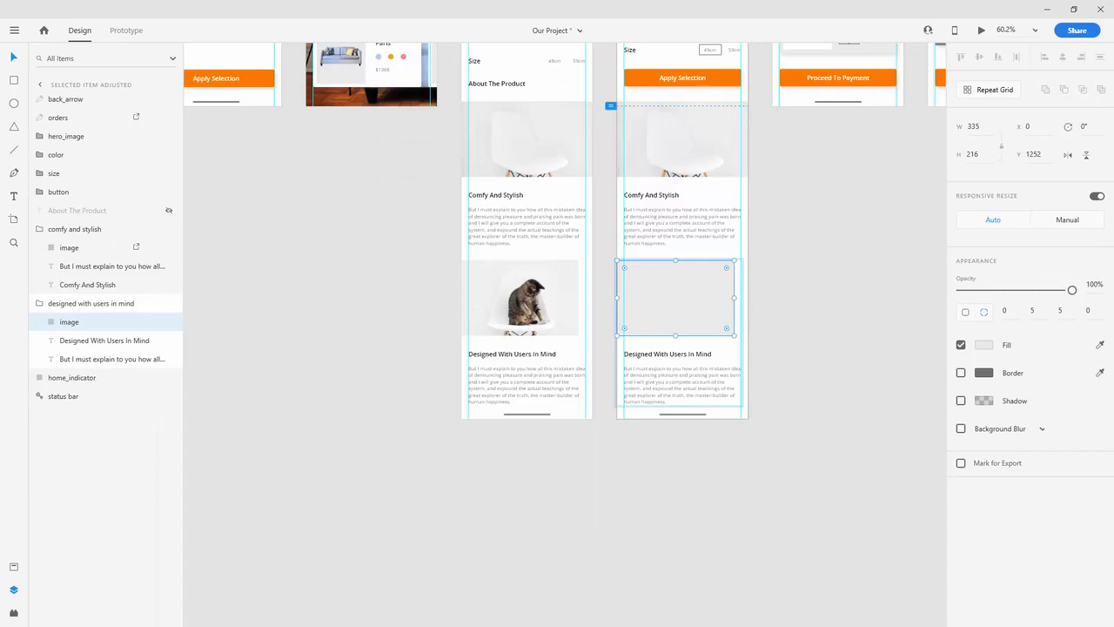
key(alt+Tab)
drag(277, 484, 674, 307)
click(805, 272)
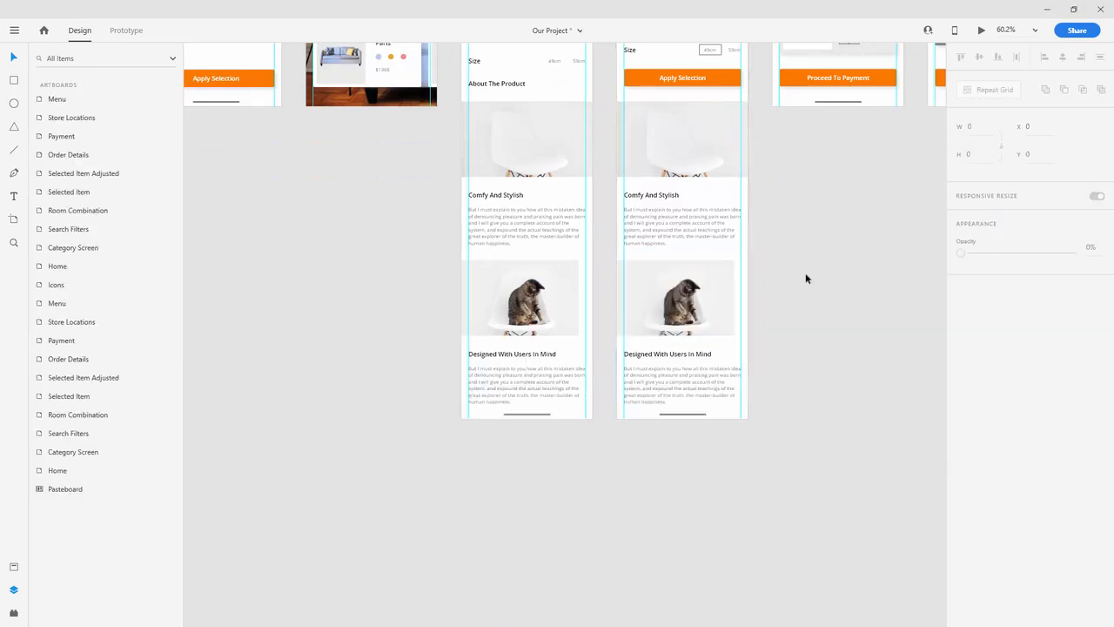
Bring the Main Chair picture from File Explorer into the hero_image group of Selected Item, over the beige hero area
scroll(805, 274, up, 3)
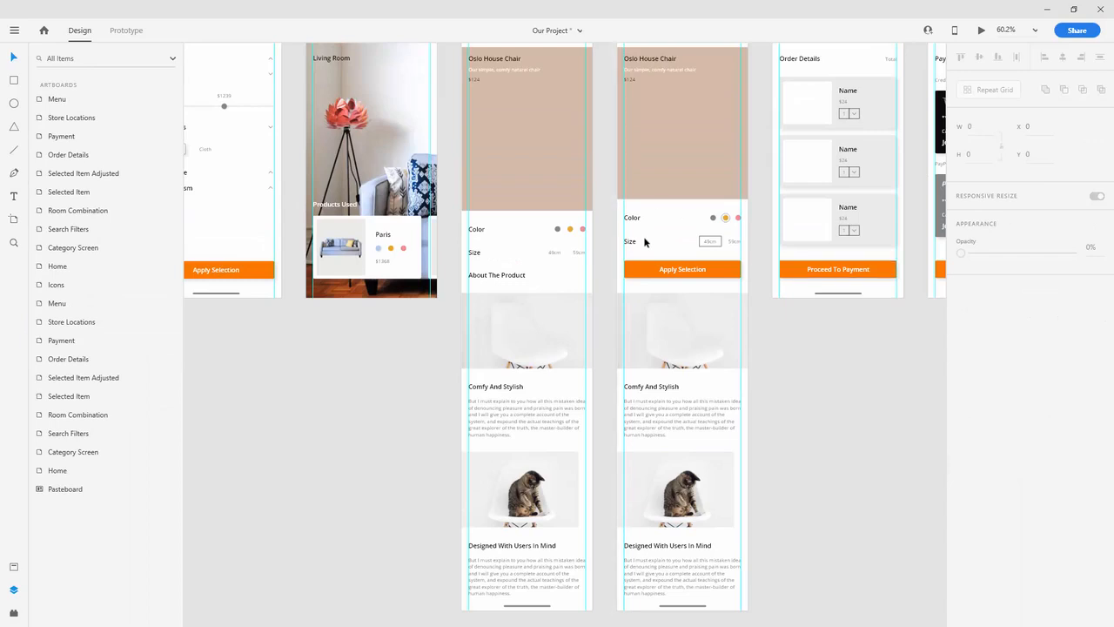
scroll(609, 313, up, 1)
scroll(562, 384, down, 1)
scroll(586, 355, up, 3)
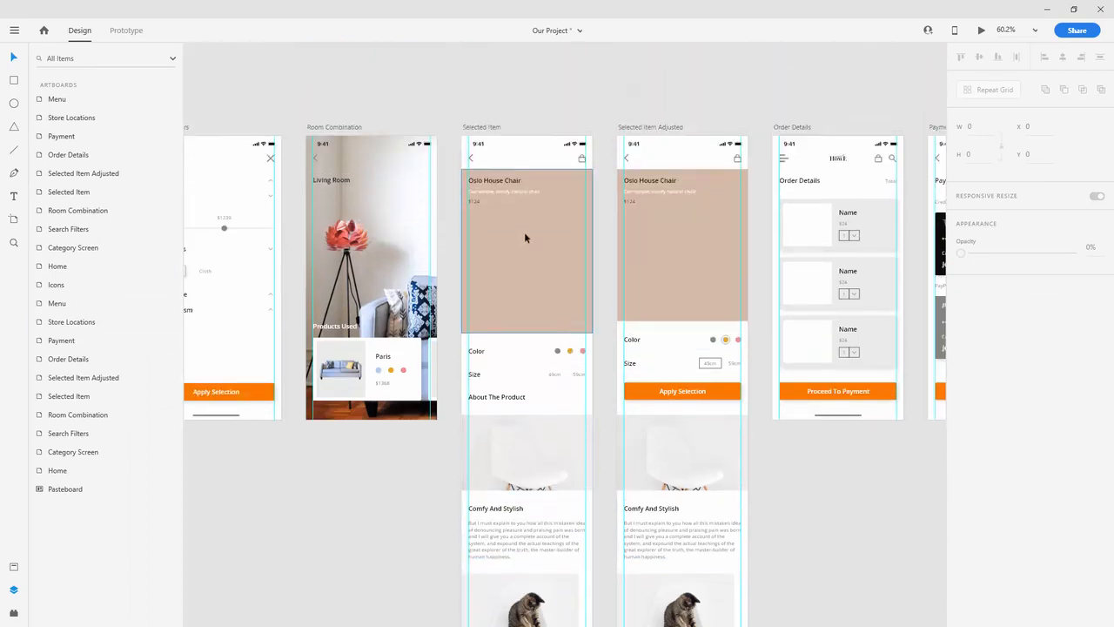
double_click(566, 246)
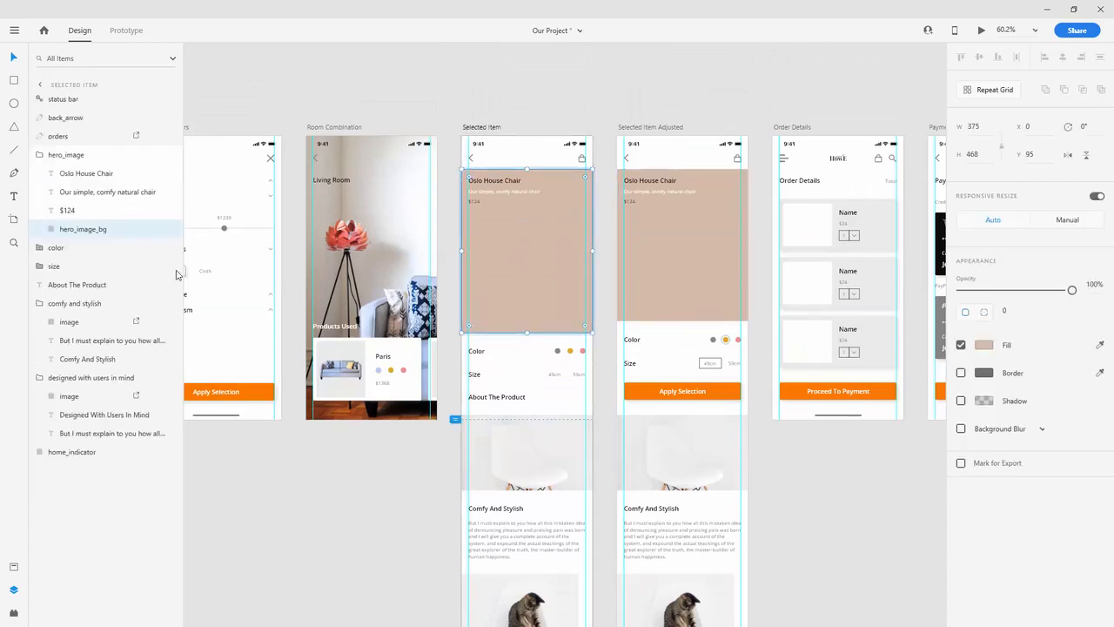
click(40, 304)
click(41, 322)
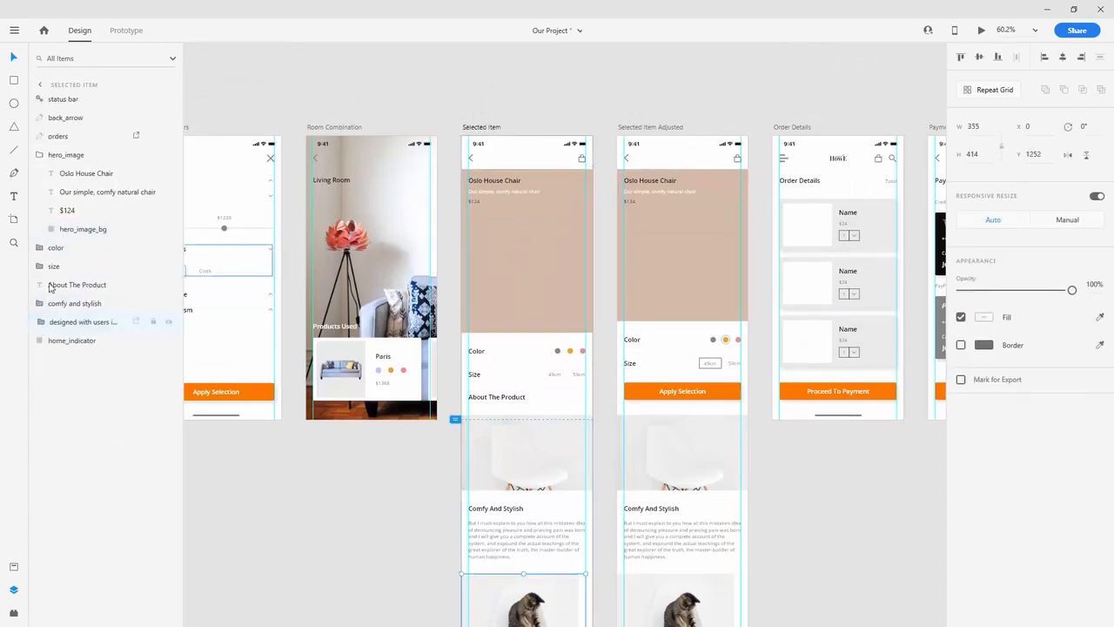
click(78, 228)
key(alt+Tab)
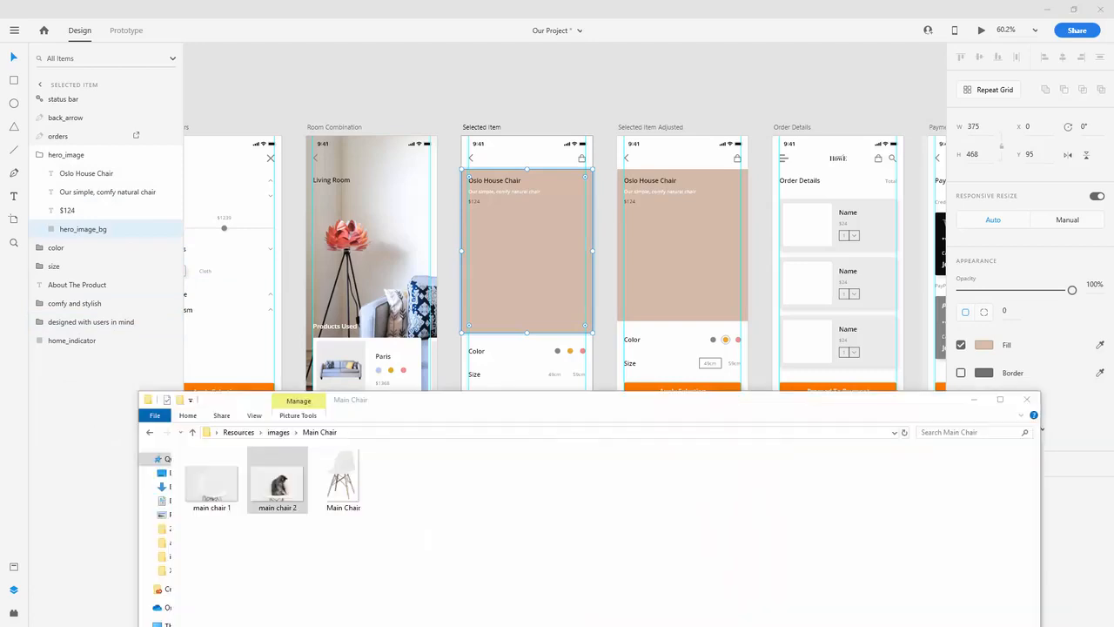
click(366, 481)
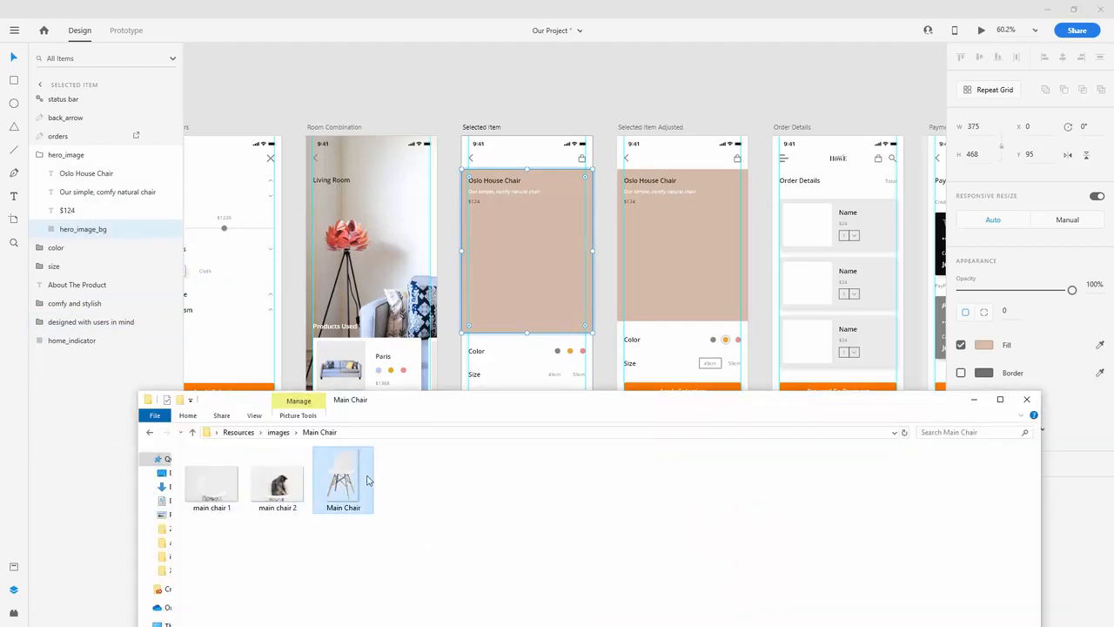
drag(367, 480, 745, 342)
drag(838, 480, 540, 216)
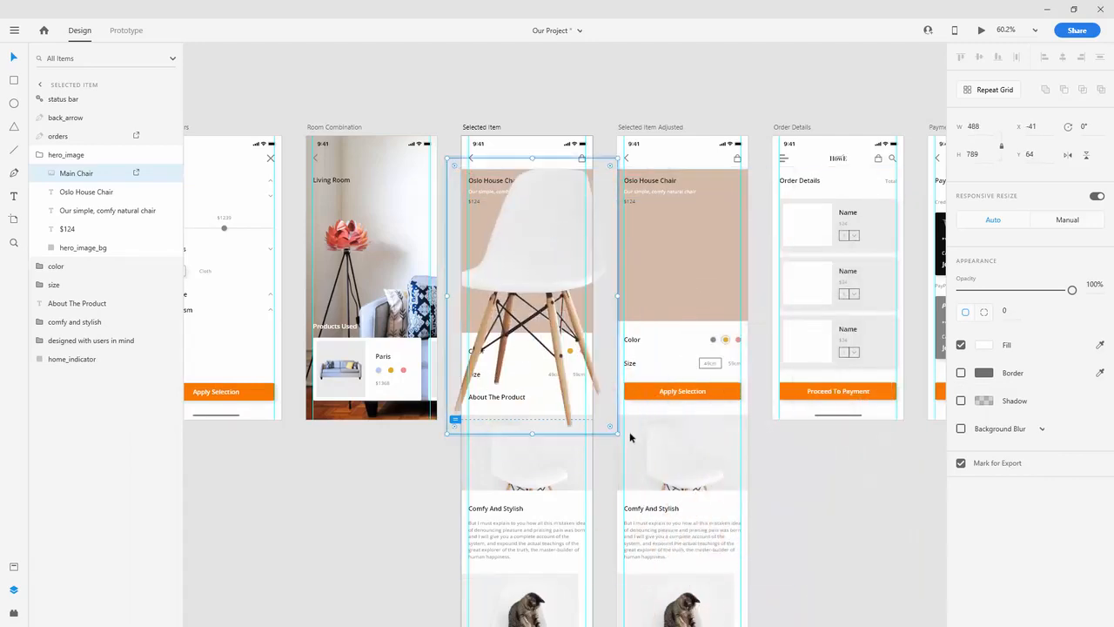
Scale the Main Chair picture to about 222 by 359 and position it below the price in the Selected Item hero
drag(613, 431, 536, 305)
drag(510, 221, 537, 248)
scroll(537, 247, up, 3)
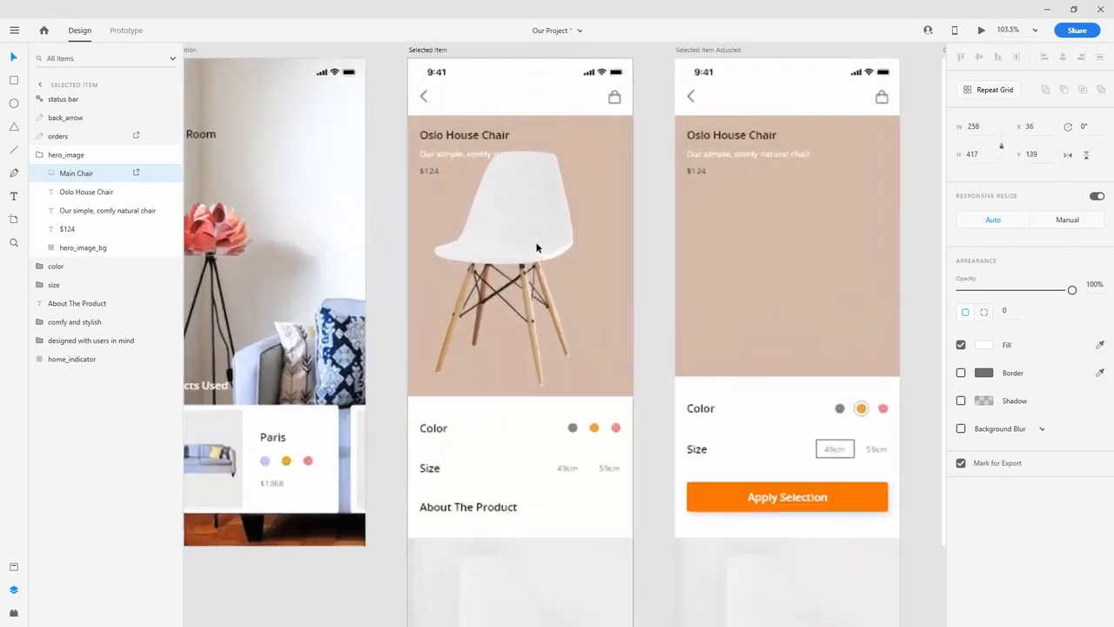
scroll(537, 247, up, 4)
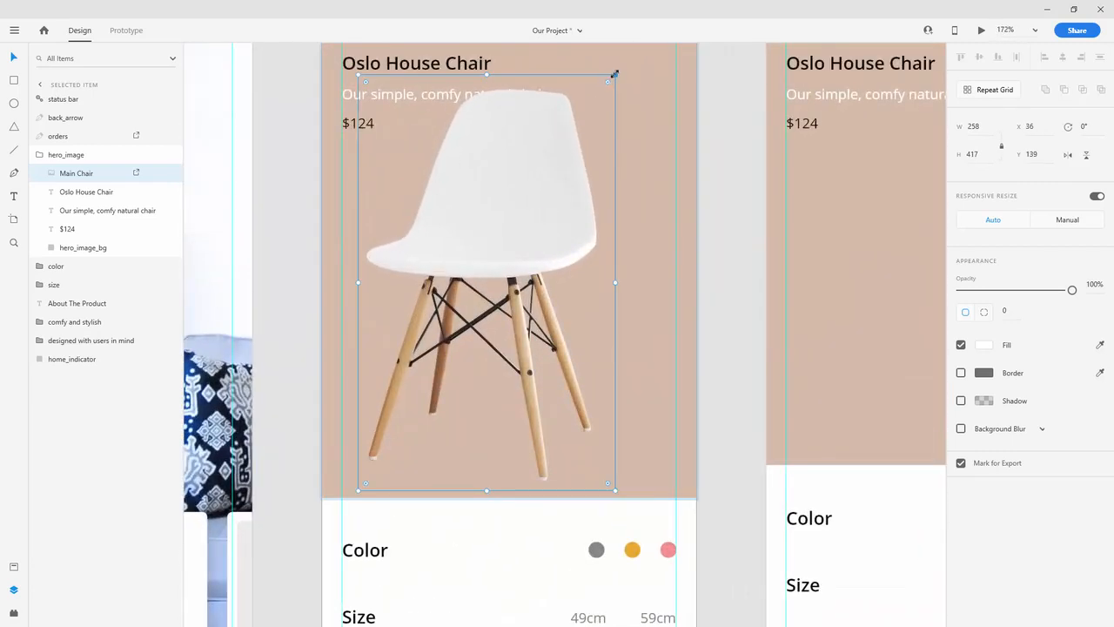
drag(614, 73, 578, 104)
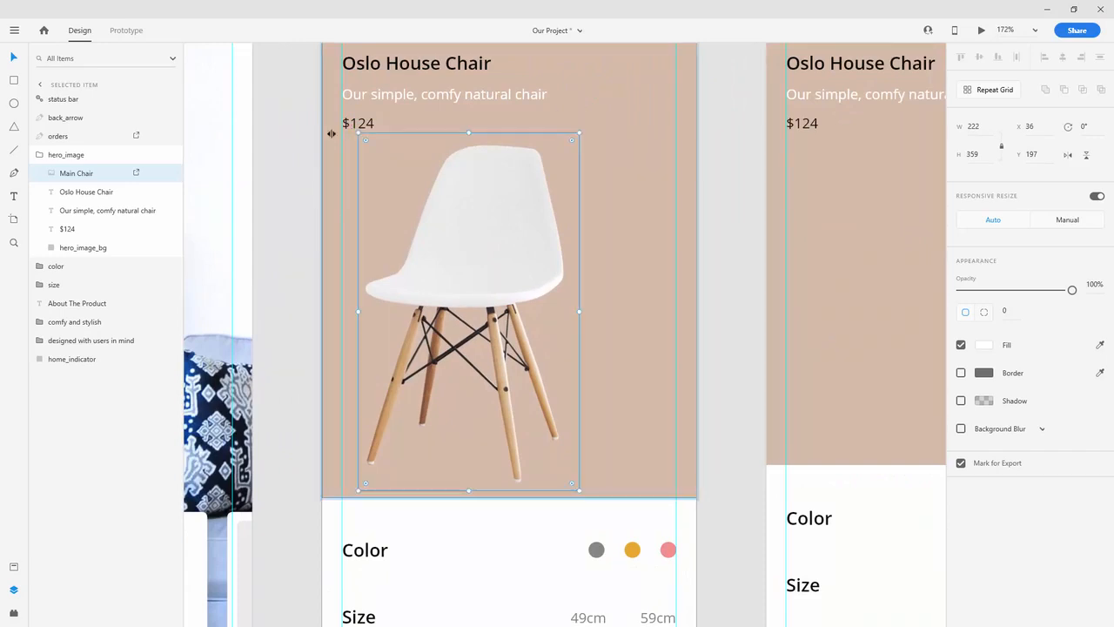
Move the Main Chair layer directly above hero_image_bg in Selected Item and centre the two horizontally on each other
drag(95, 174, 95, 252)
shift+click(95, 249)
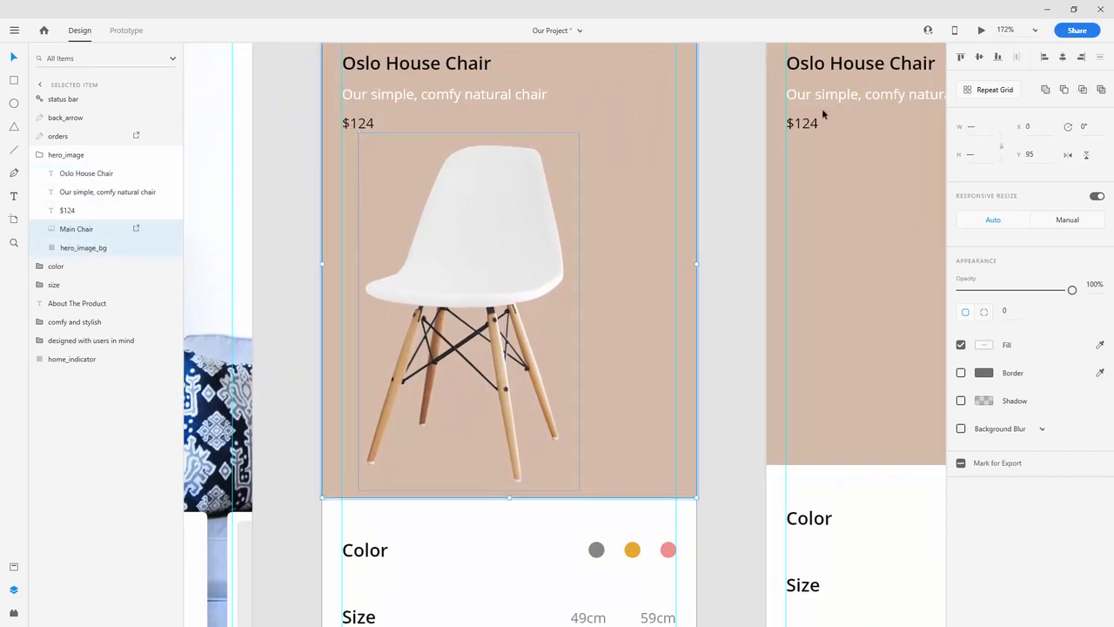
click(1062, 57)
Copy the Main Chair picture into the Selected Item Adjusted hero group and place its layer directly above hero_image_bg
key(ctrl+0)
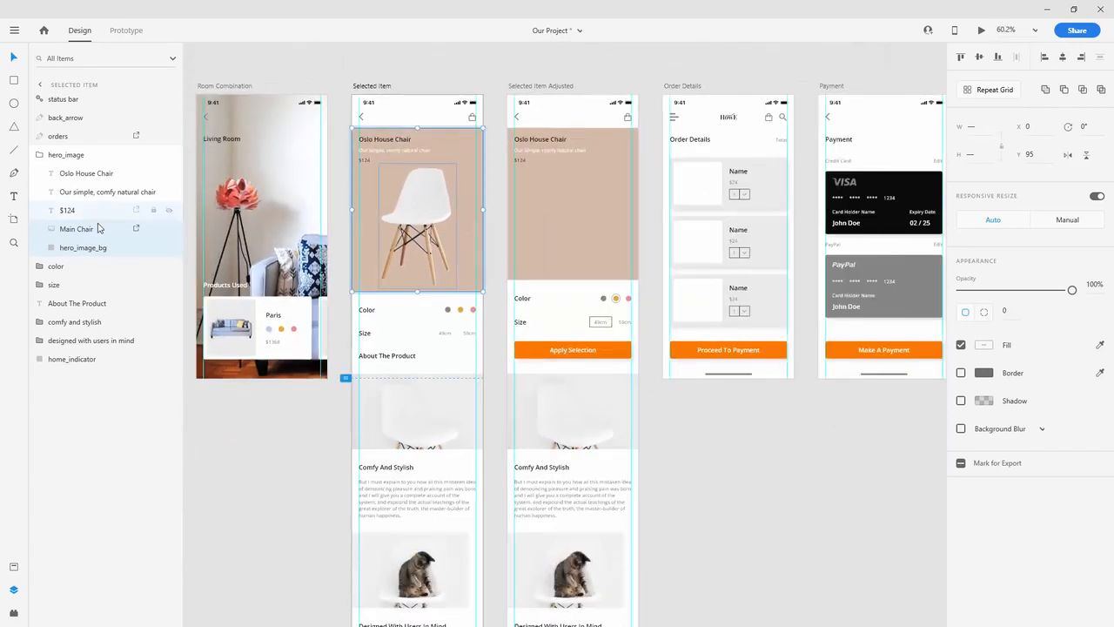
click(83, 229)
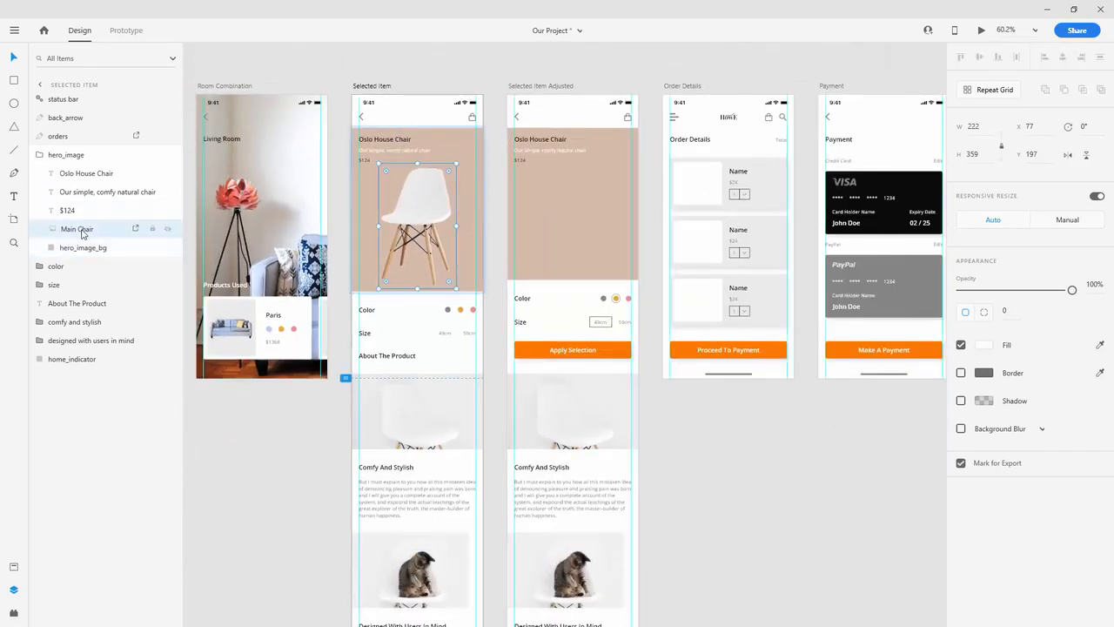
double_click(564, 208)
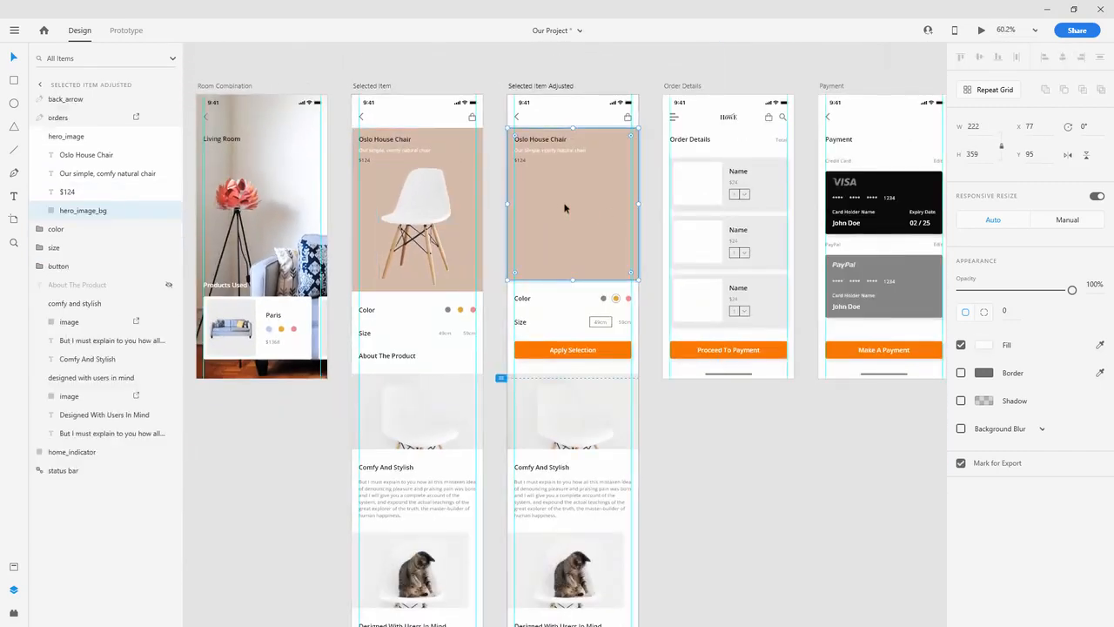
key(ctrl+v)
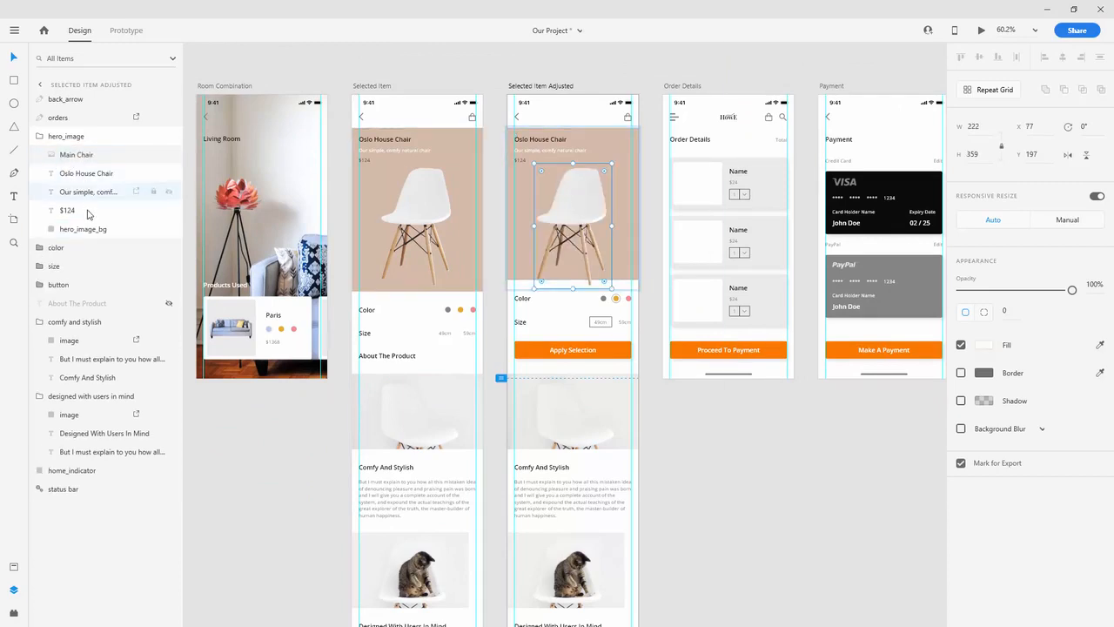
drag(84, 155, 85, 218)
click(40, 137)
Shift the Main Chair picture in Selected Item Adjusted slightly upward to Y 192
scroll(524, 282, up, 1)
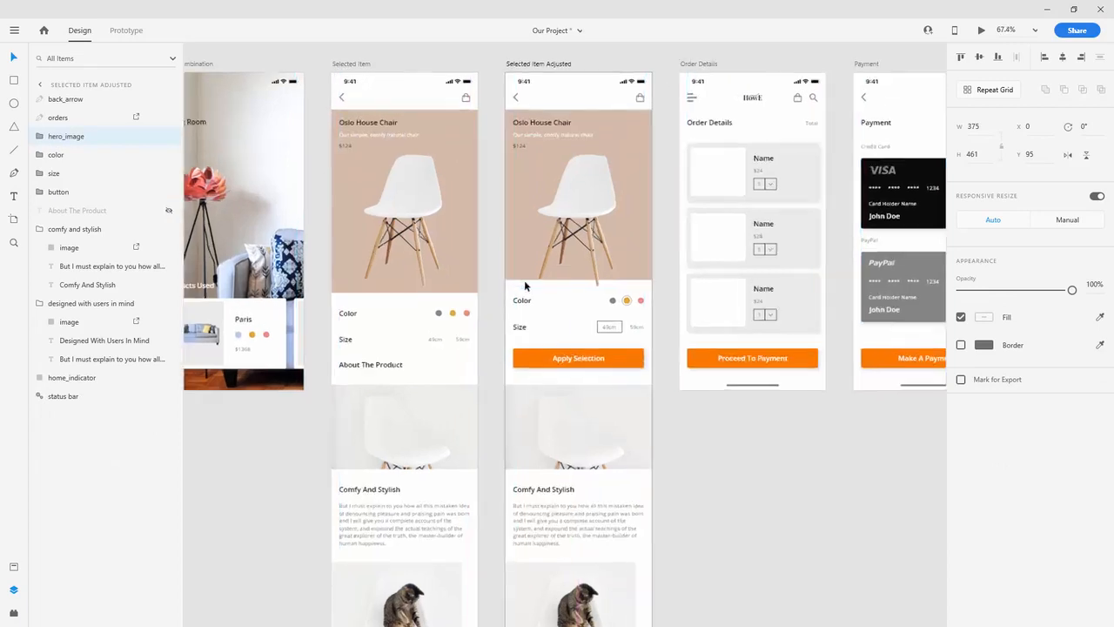
scroll(525, 286, up, 2)
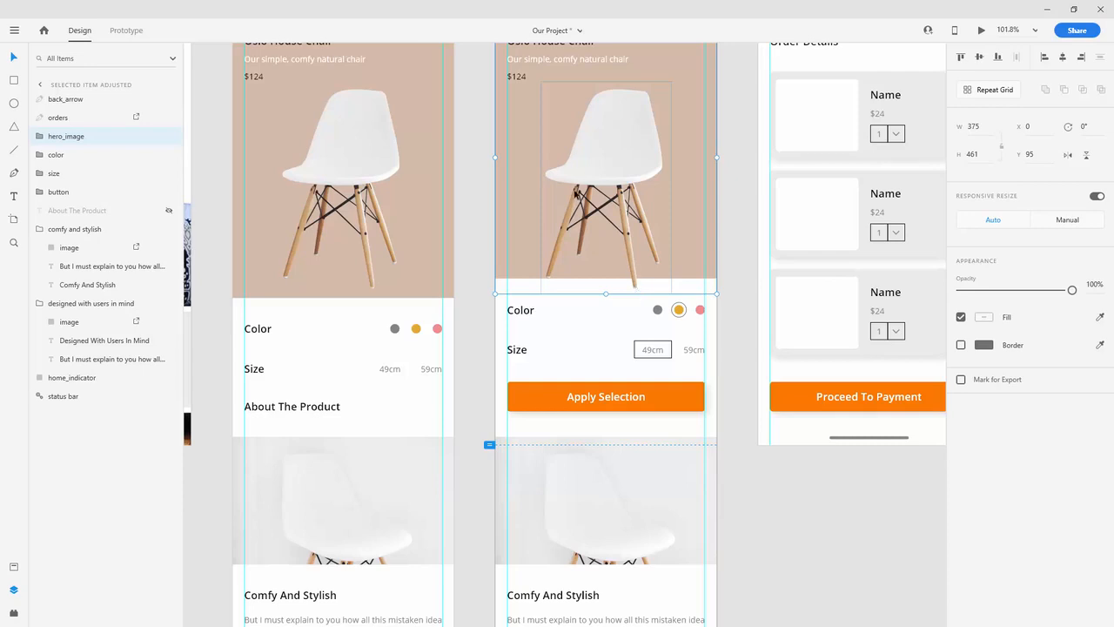
scroll(574, 194, up, 2)
key(Escape)
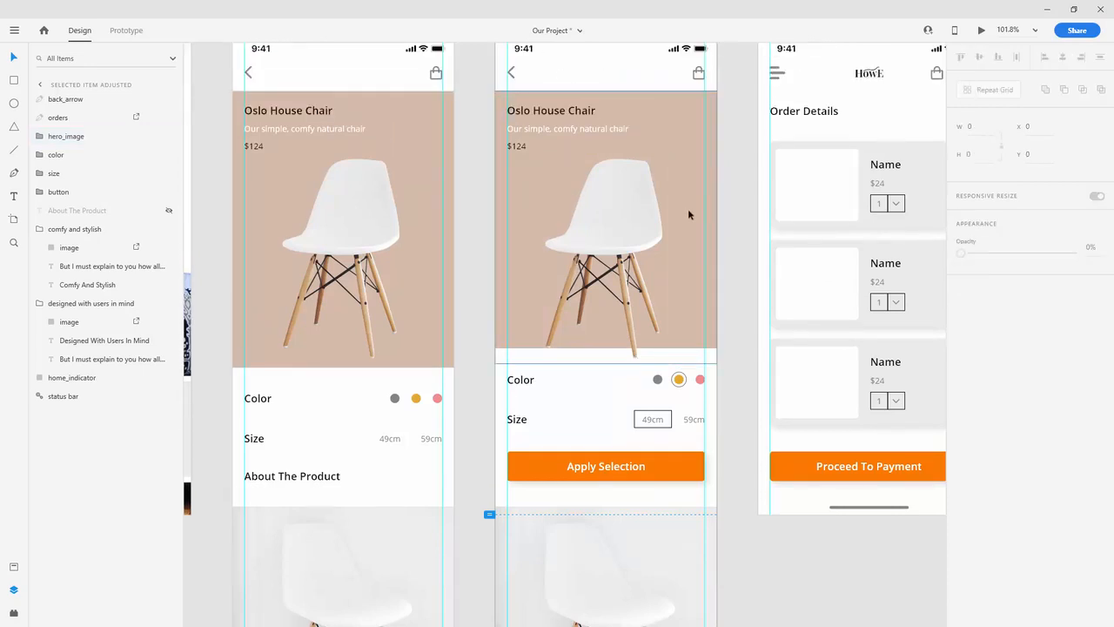
scroll(687, 208, down, 2)
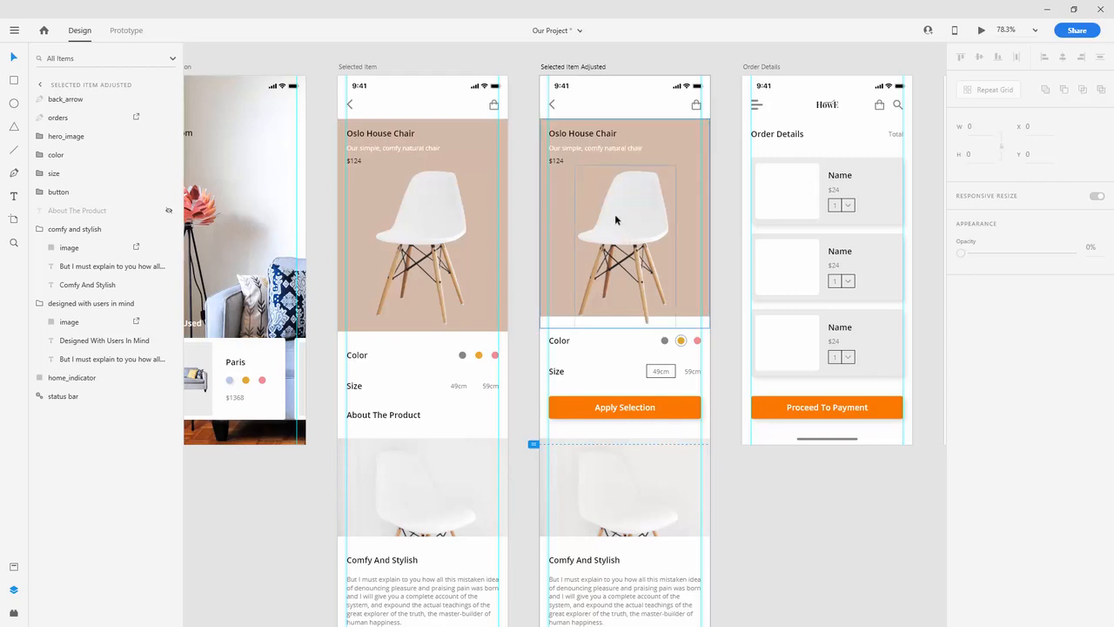
scroll(623, 219, up, 5)
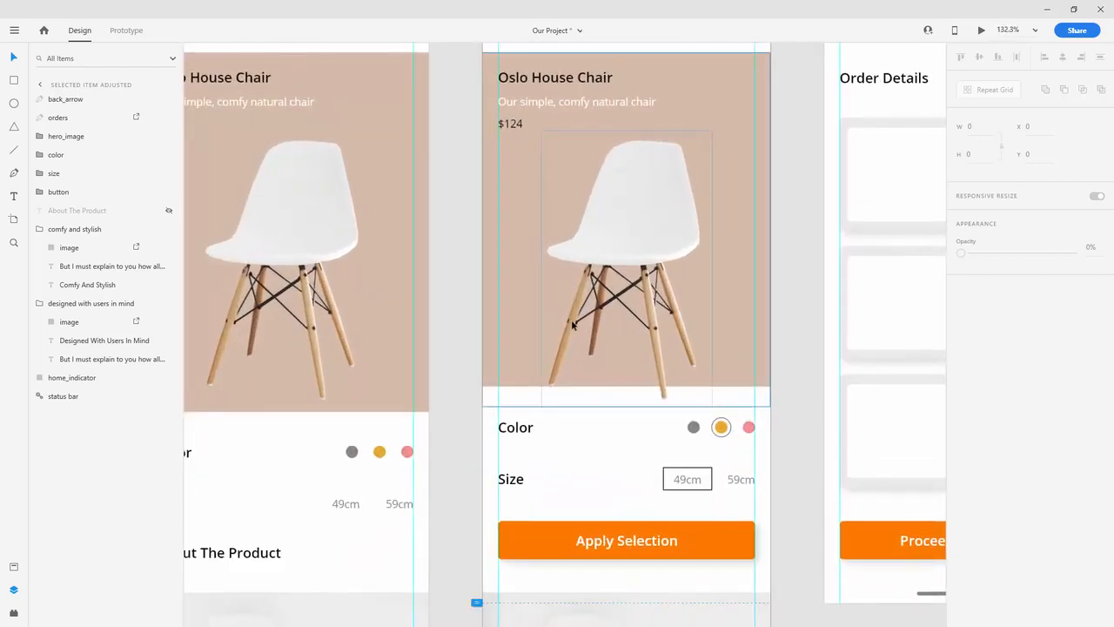
click(644, 199)
drag(645, 203, 645, 203)
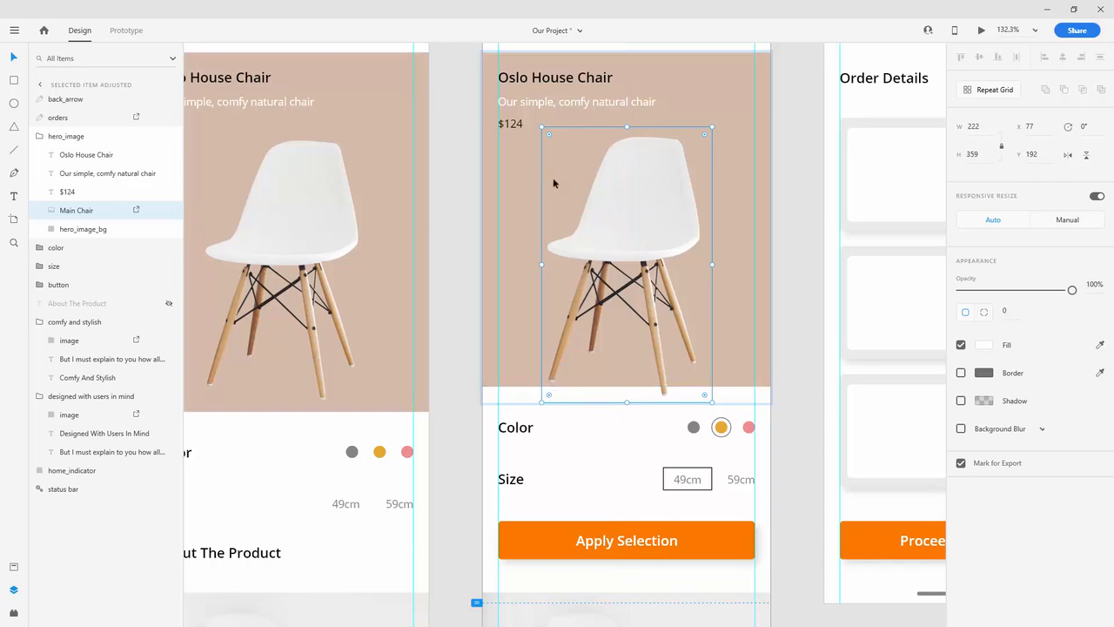
In Selected Item Adjusted, move the selected_color ring layer beneath color2 and give the ring a #FFFFFF fill
ctrl+click(721, 426)
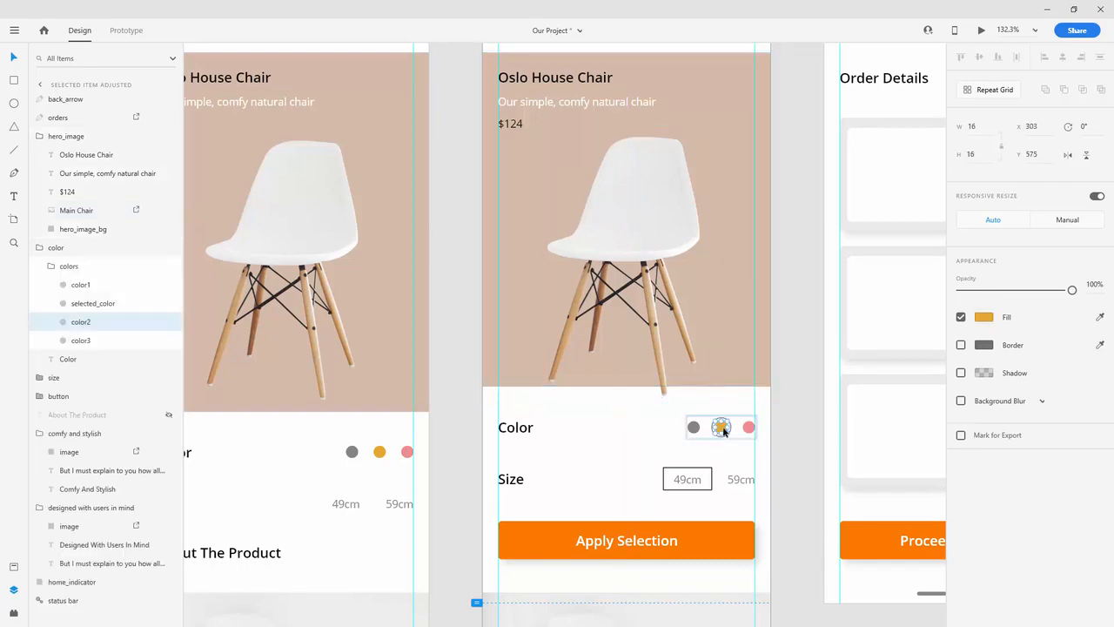
click(101, 304)
drag(100, 335, 94, 328)
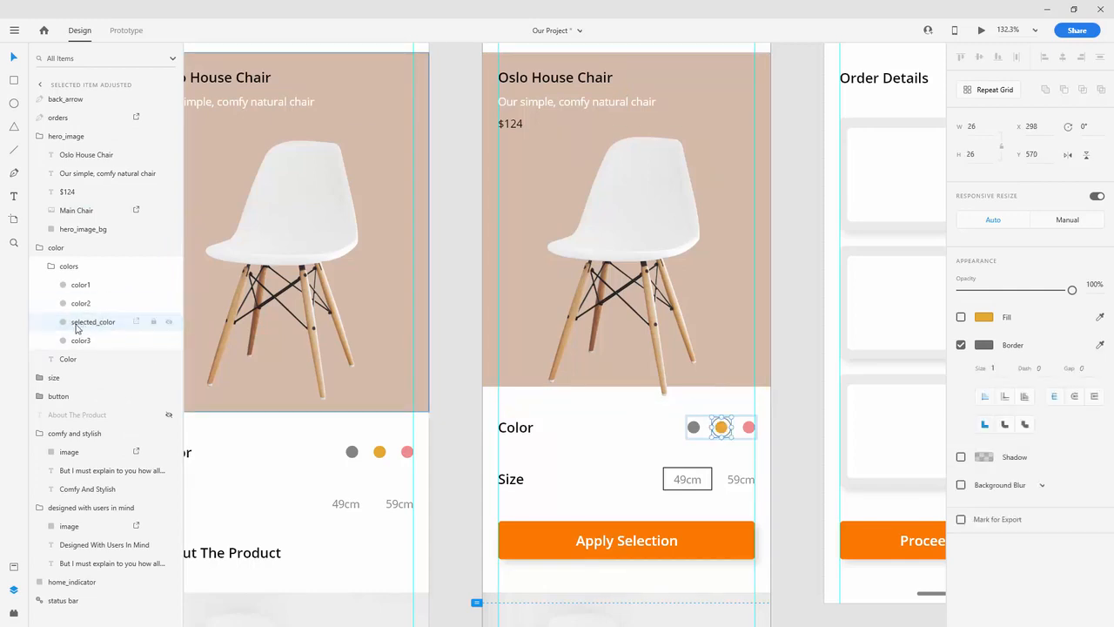
click(961, 317)
click(983, 317)
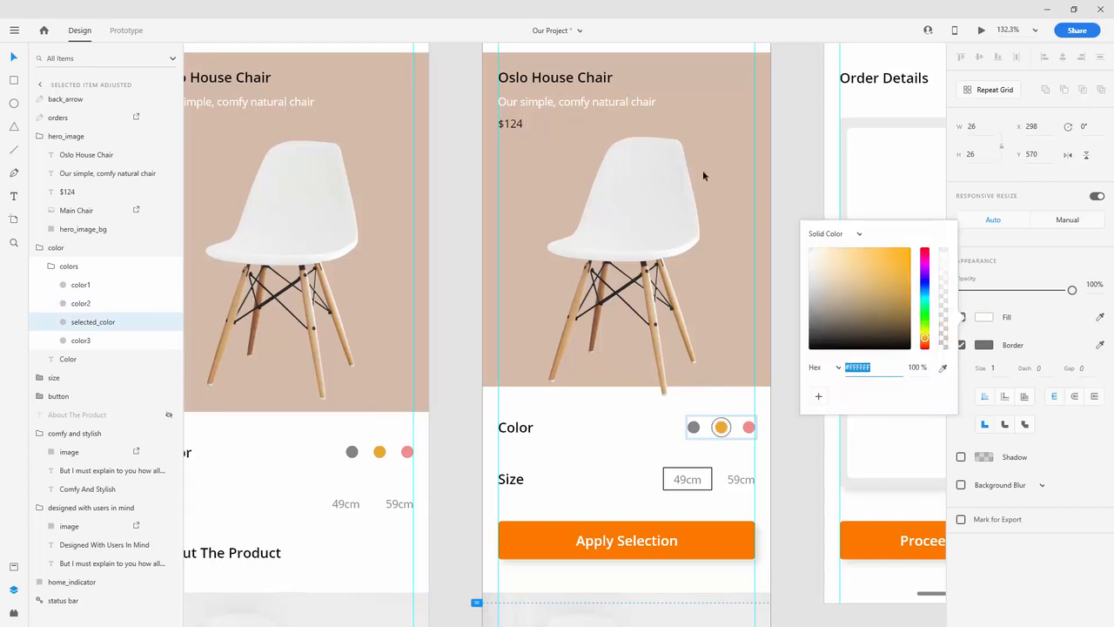
Add a shadow to the selected_color ring in Selected Item Adjusted with X 2, Y 2 and blur 5
click(962, 457)
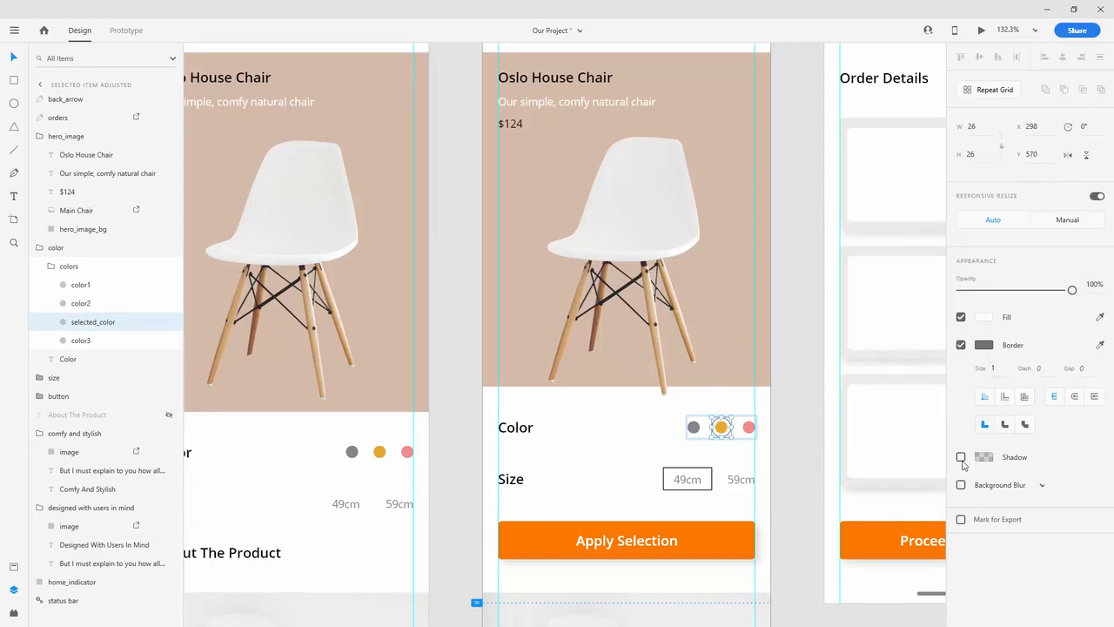
click(961, 457)
click(989, 484)
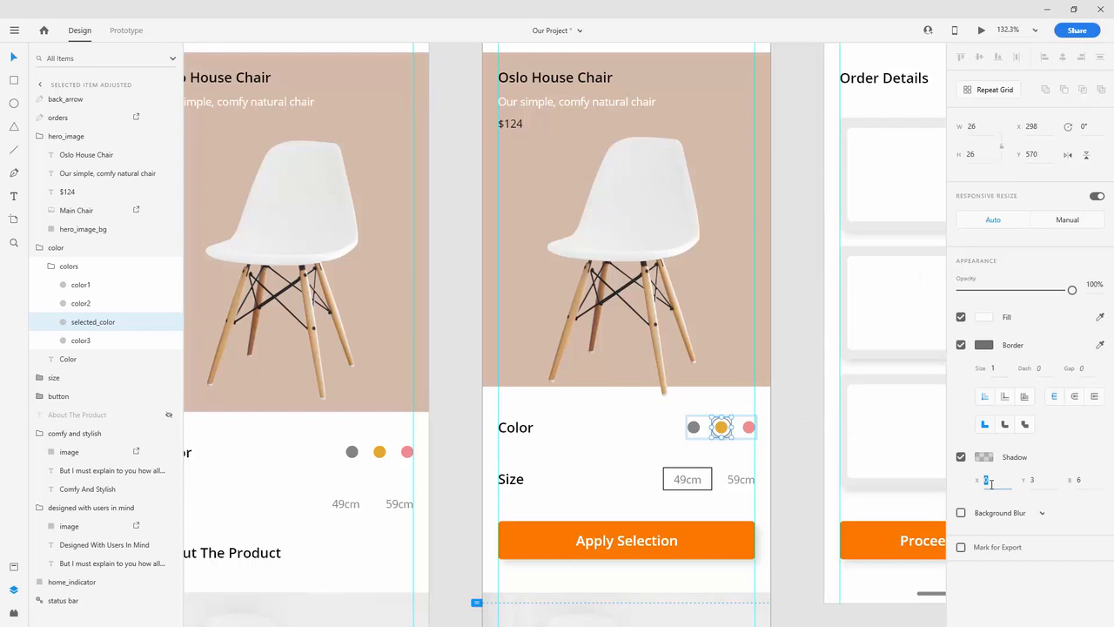
key(Tab)
text(2)
key(Tab)
text(5)
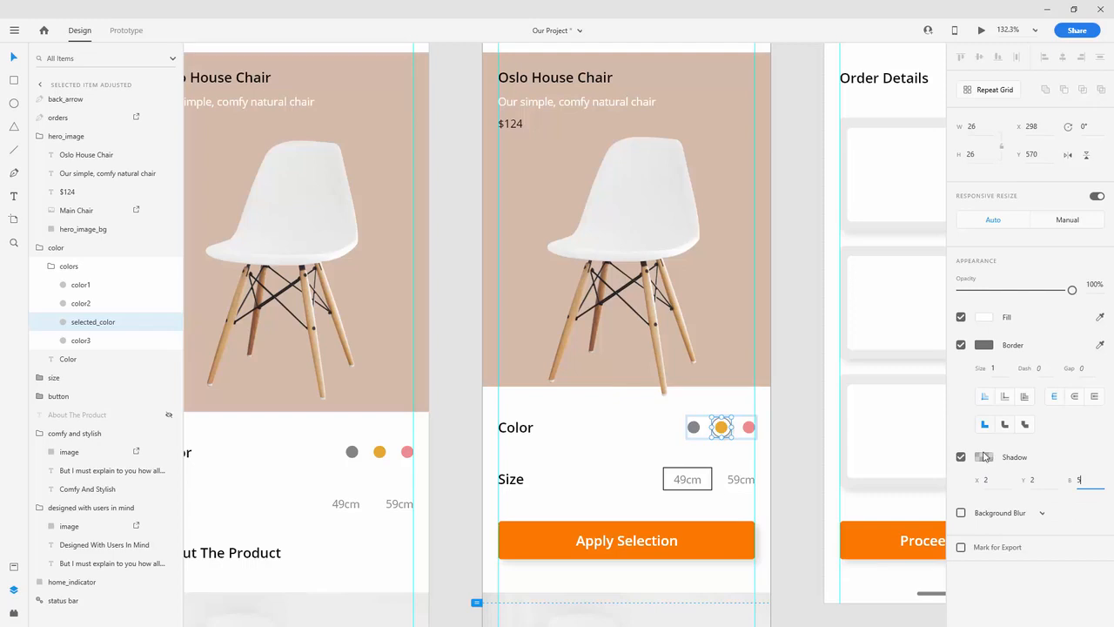
Set the selected_color ring's shadow colour to the saved #717171 swatch at 25% opacity
click(13, 567)
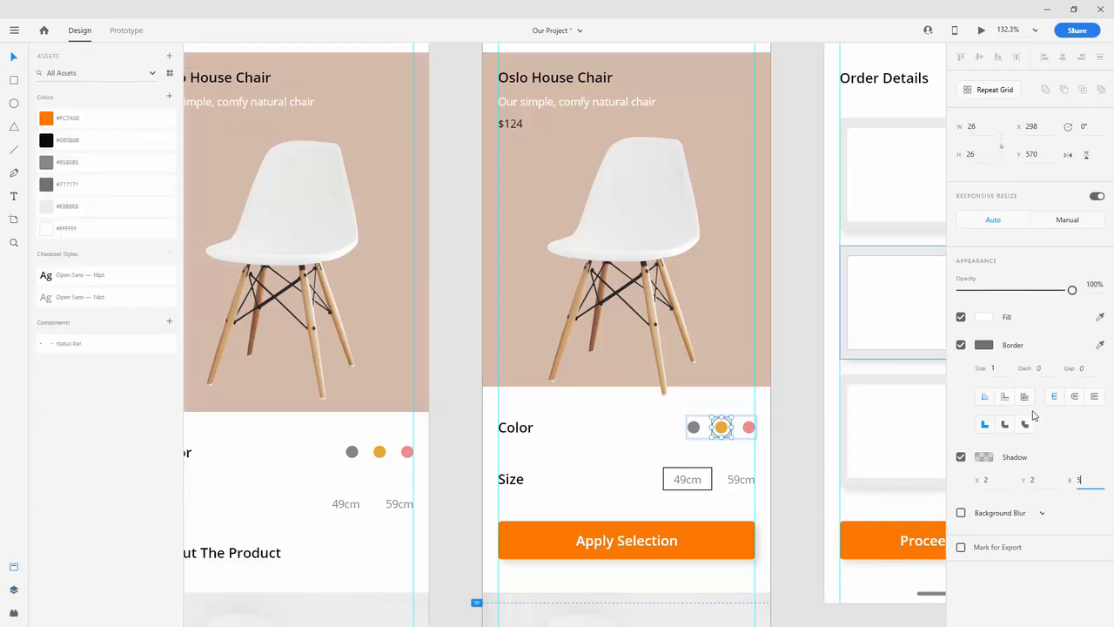
click(989, 458)
click(942, 498)
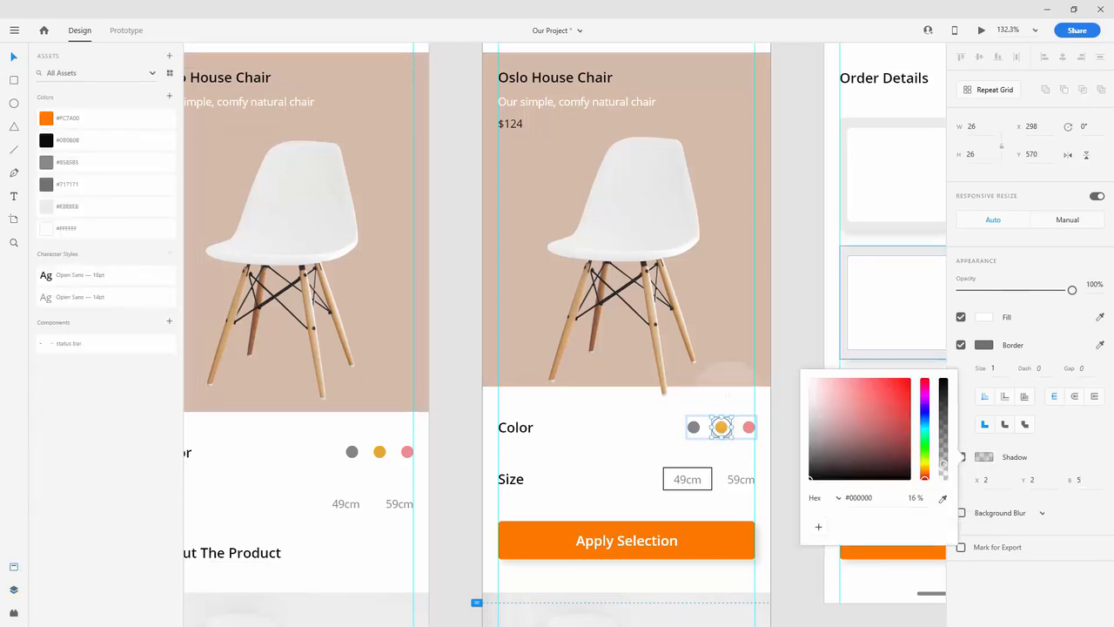
click(46, 184)
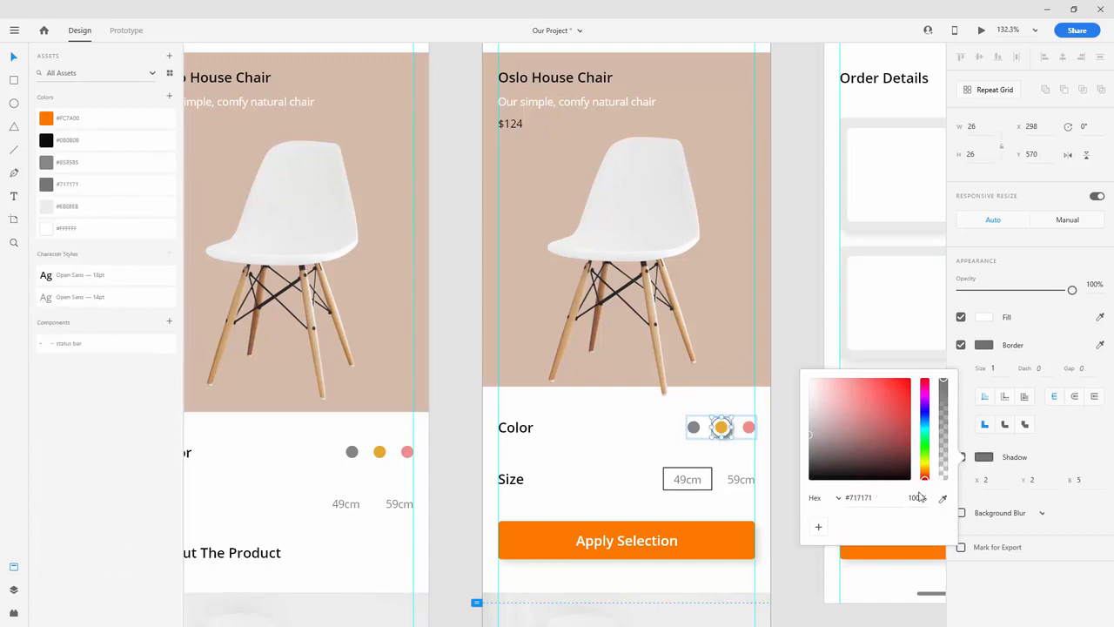
click(918, 497)
text(25)
key(Return)
Change the fill of the yellow dot inside the ring in Selected Item Adjusted to light grey #E2E2E2
double_click(723, 427)
click(986, 320)
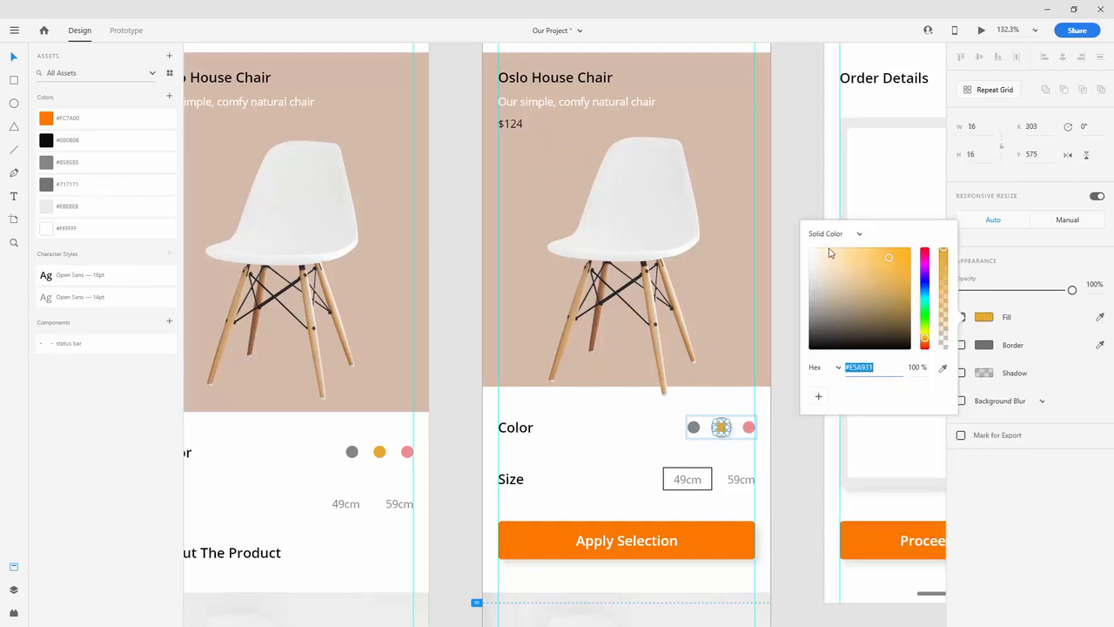
drag(830, 252, 808, 264)
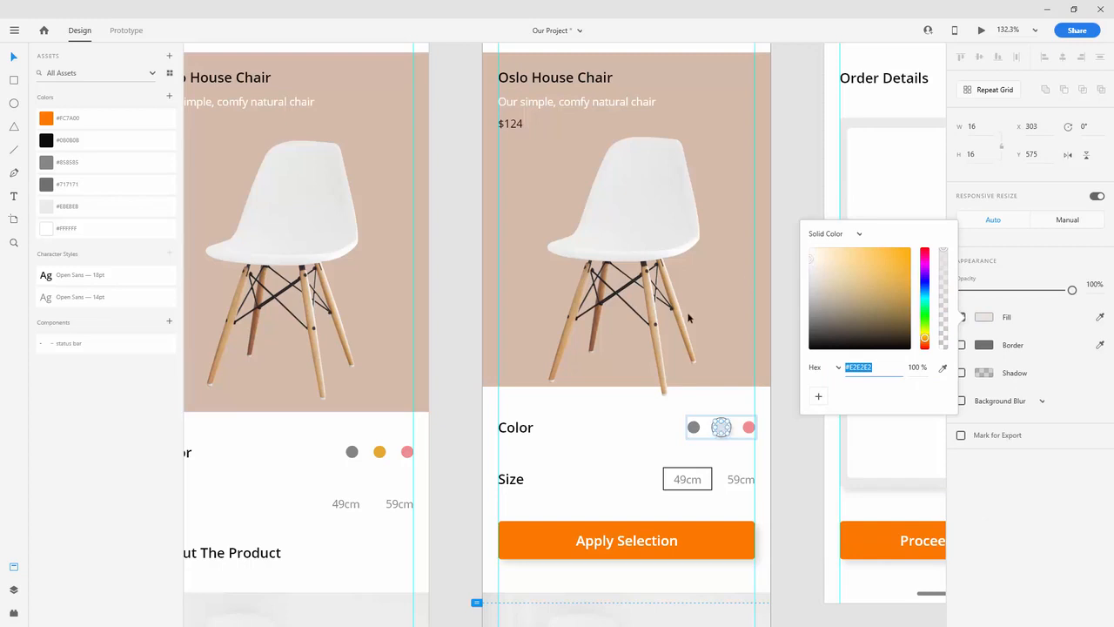
Match the yellow colour dot in Selected Item to the light grey dot in Selected Item Adjusted by sampling its fill
double_click(380, 450)
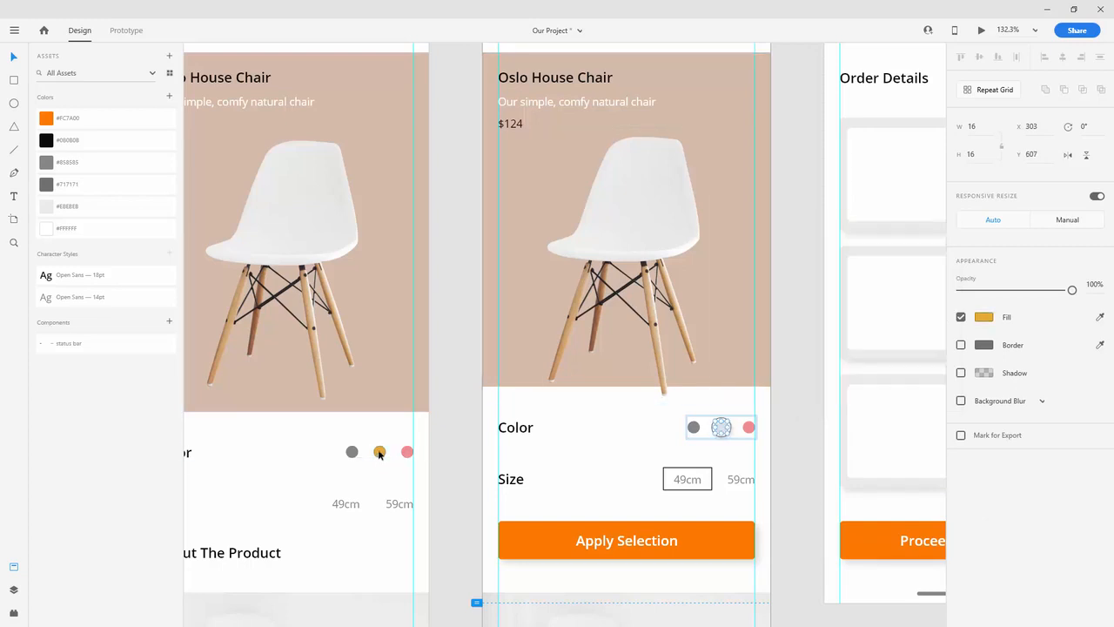
click(1099, 317)
click(720, 427)
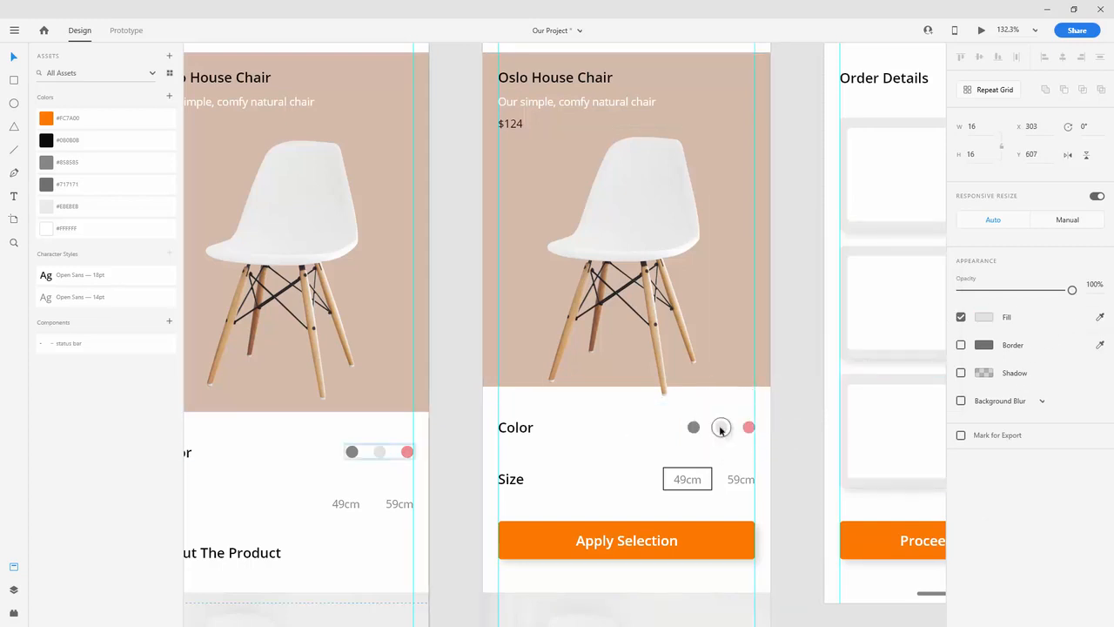
click(309, 438)
Set the border colour of the box around 49cm in Selected Item Adjusted to #717171
scroll(378, 441, down, 1)
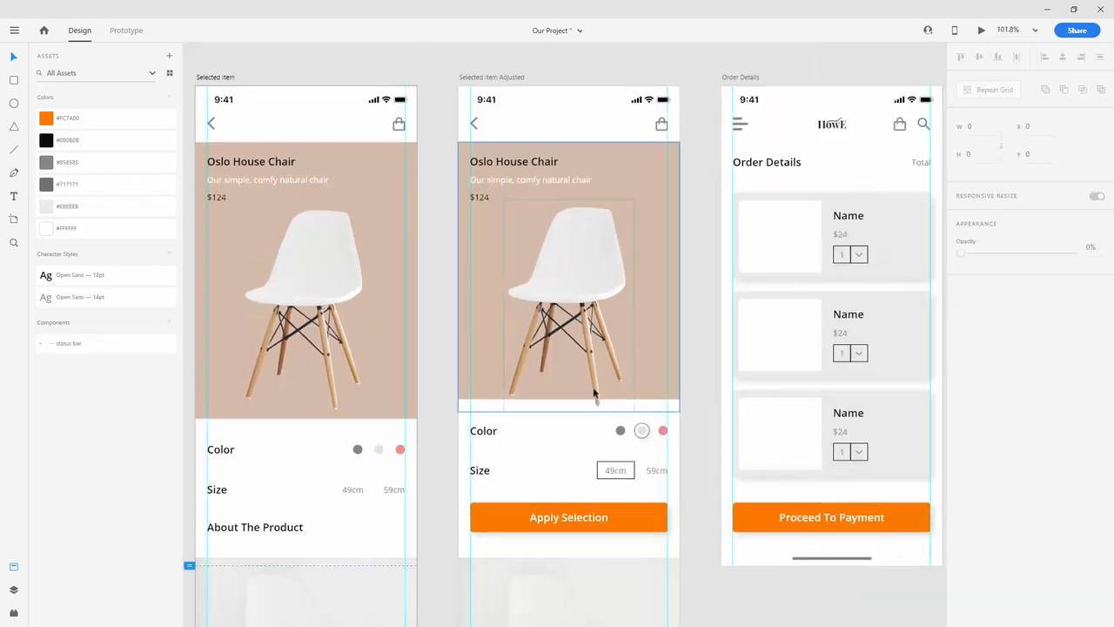
scroll(625, 338, down, 1)
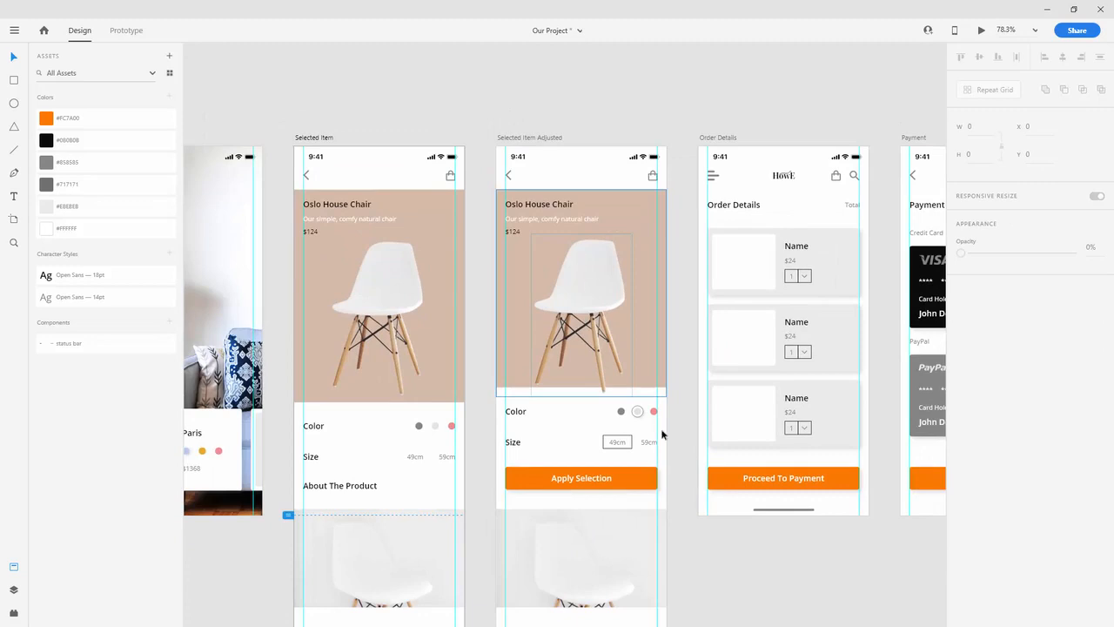
scroll(635, 438, up, 4)
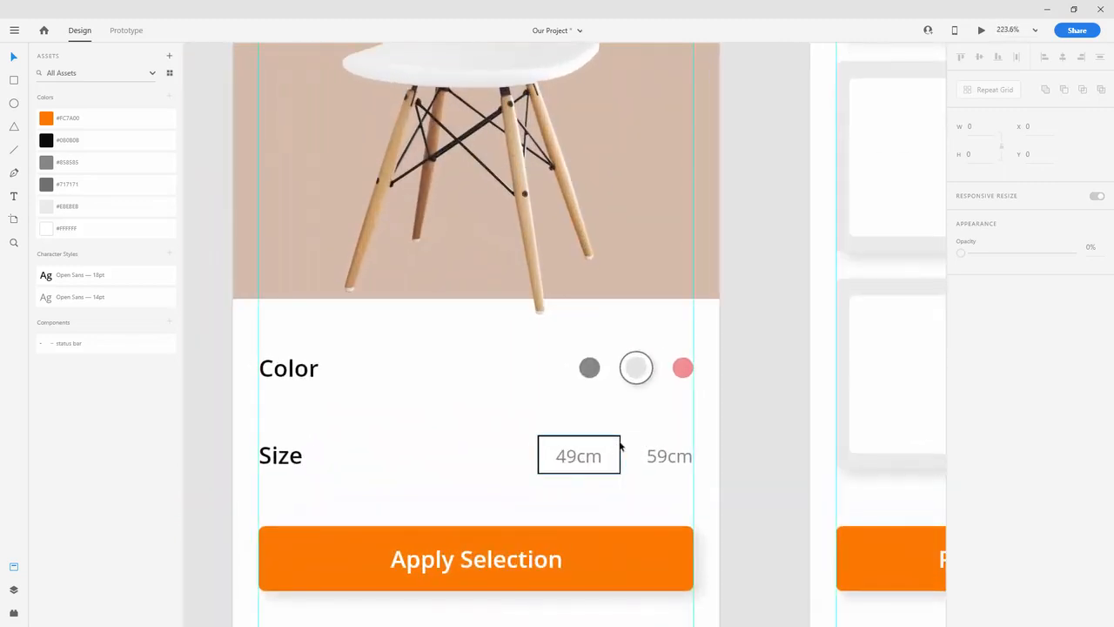
double_click(618, 444)
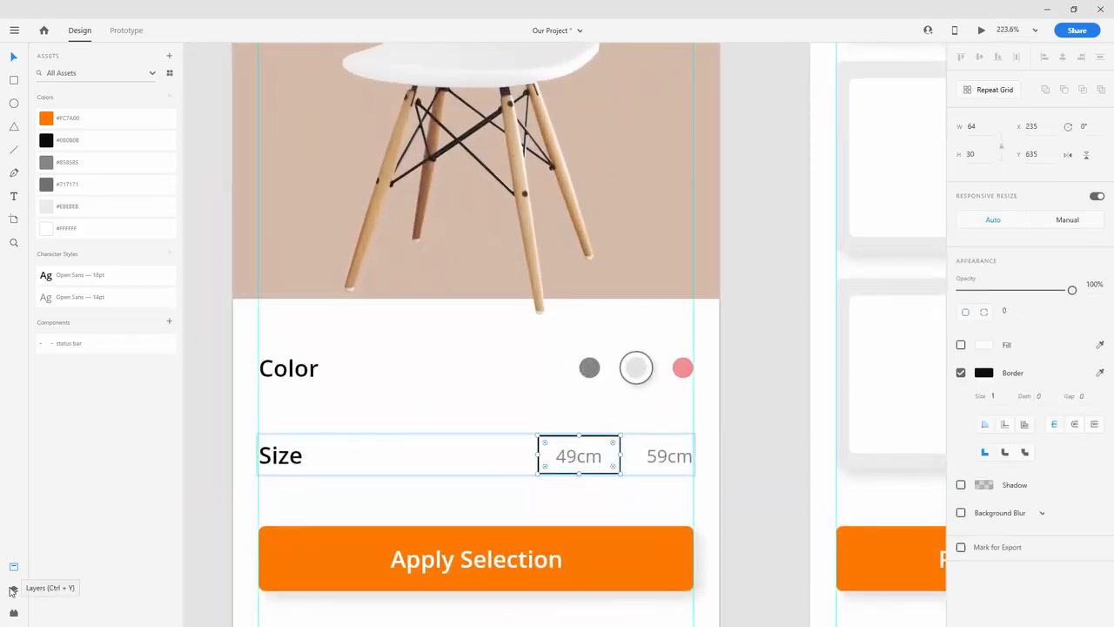
click(1100, 372)
click(46, 185)
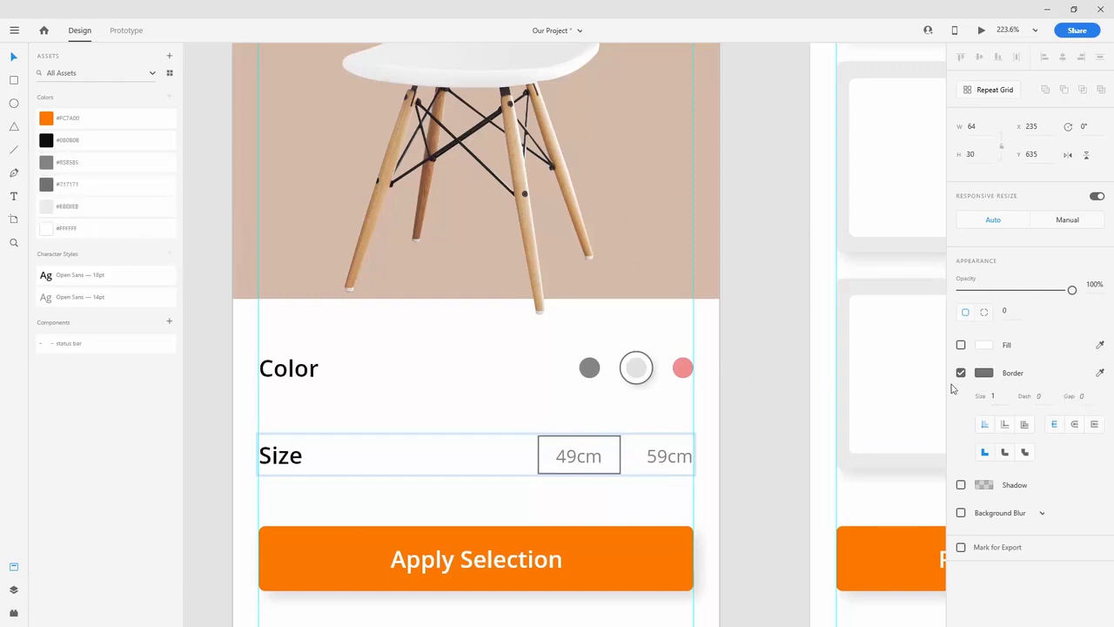
Add a #717171 shadow to the 49cm box with X 5, Y 5 and blur 10
click(961, 484)
click(998, 506)
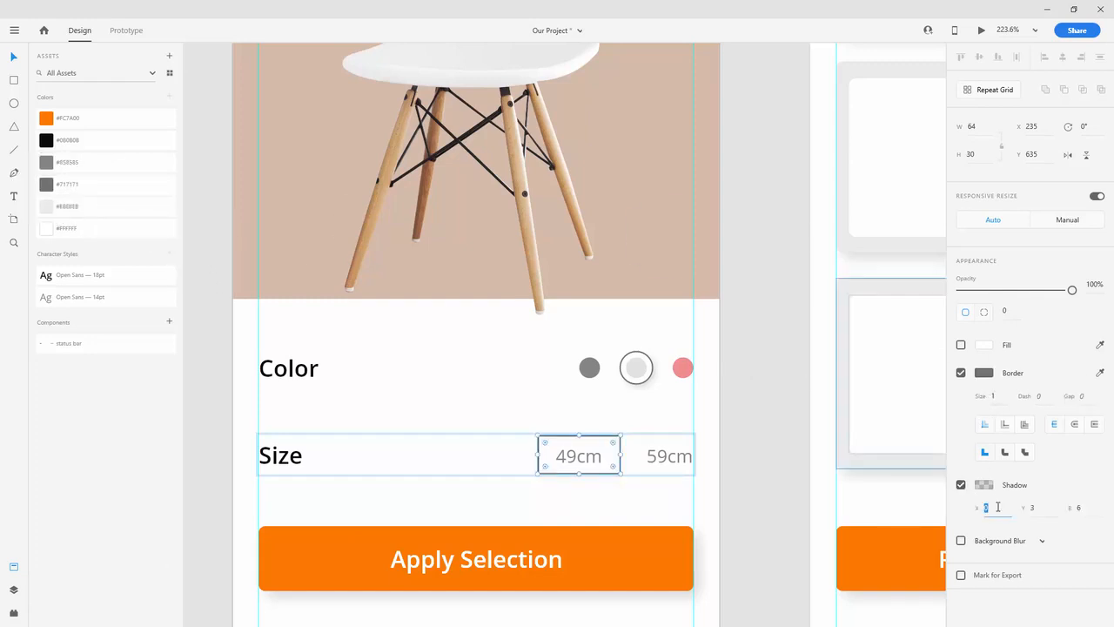
text(5)
key(Tab)
text(5)
key(Tab)
text(10)
key(Return)
click(983, 485)
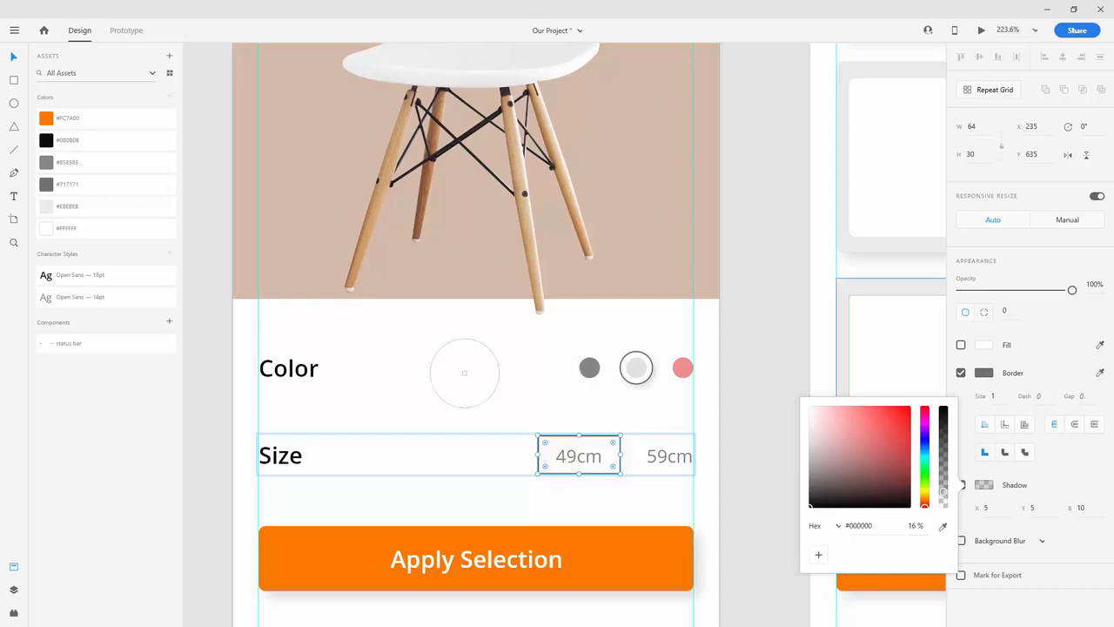
click(47, 186)
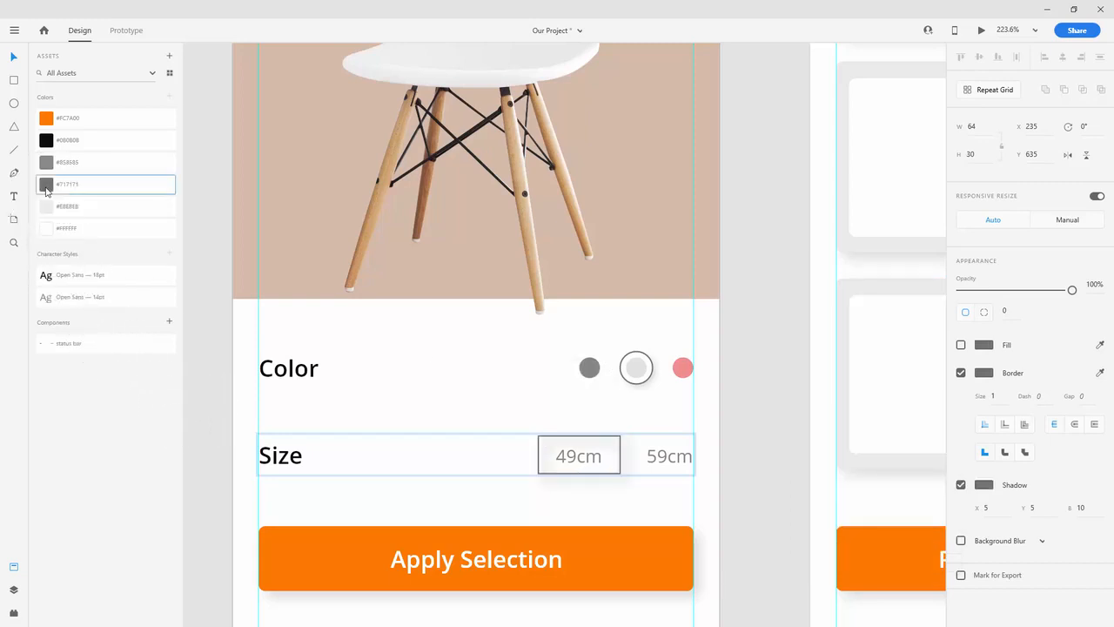
Enable the 49cm box's fill and make it white, #FFFFFF
click(961, 344)
click(983, 344)
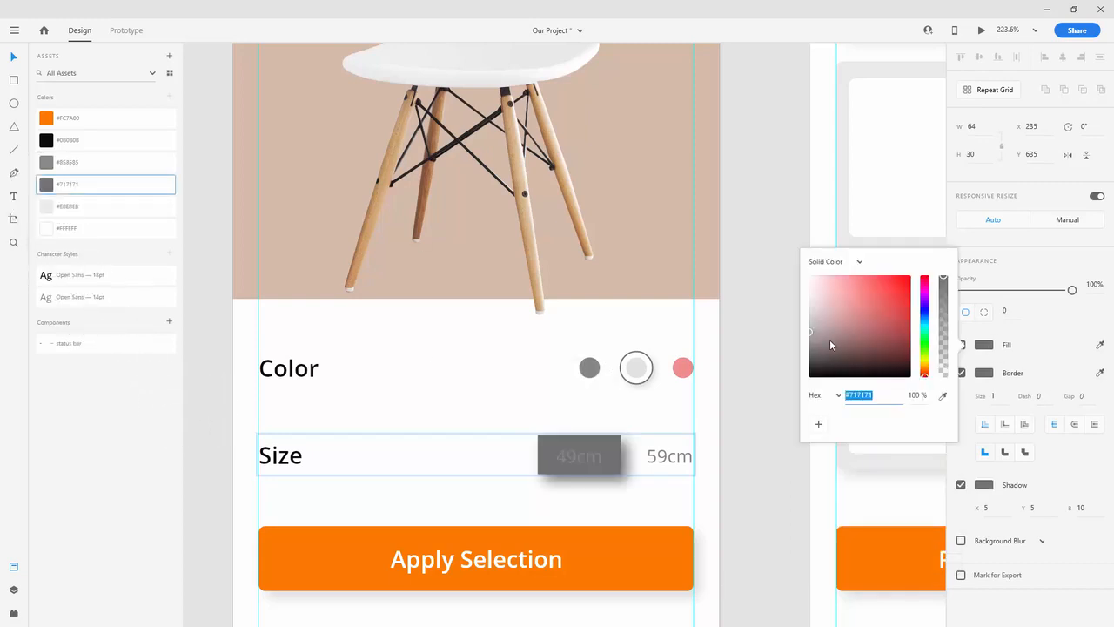
drag(829, 340, 686, 174)
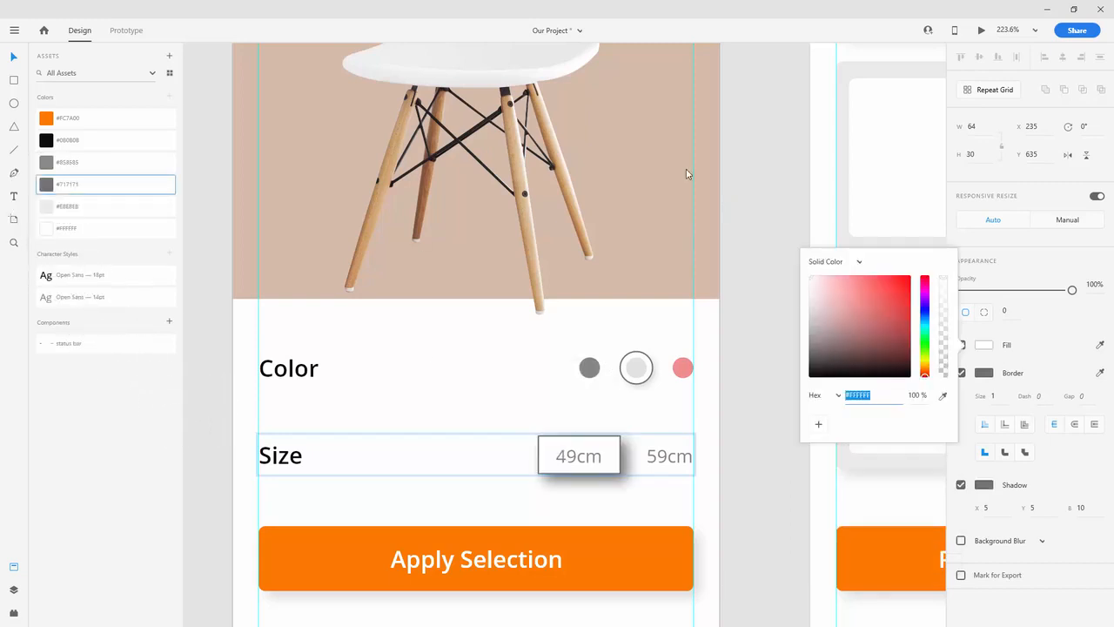
Reduce the opacity of the 49cm box's shadow colour to 25% and deselect the box
click(984, 484)
click(919, 525)
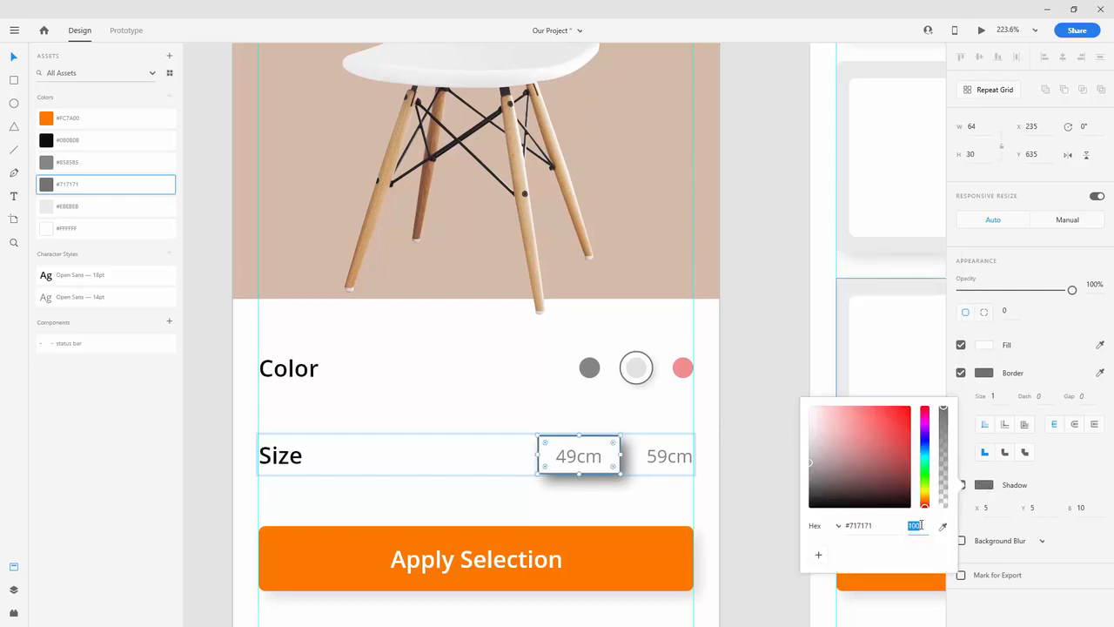
text(25)
key(Return)
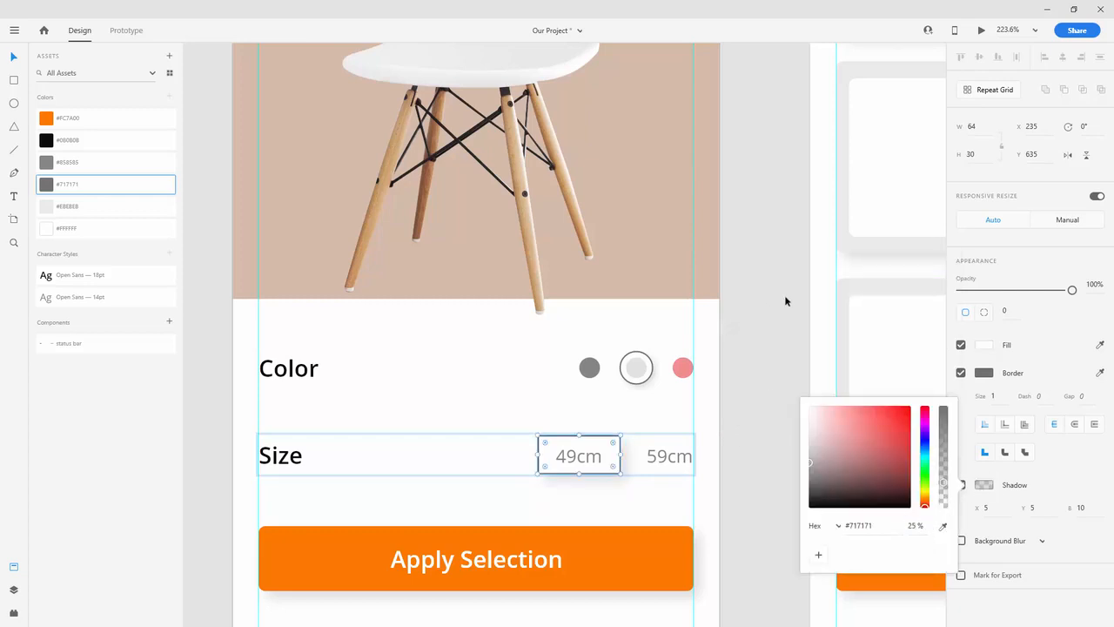
click(783, 296)
Review the two Selected Item screens alongside the Order Details, Payment, Store Locations and Menu artboards
scroll(782, 298, down, 5)
scroll(782, 302, down, 2)
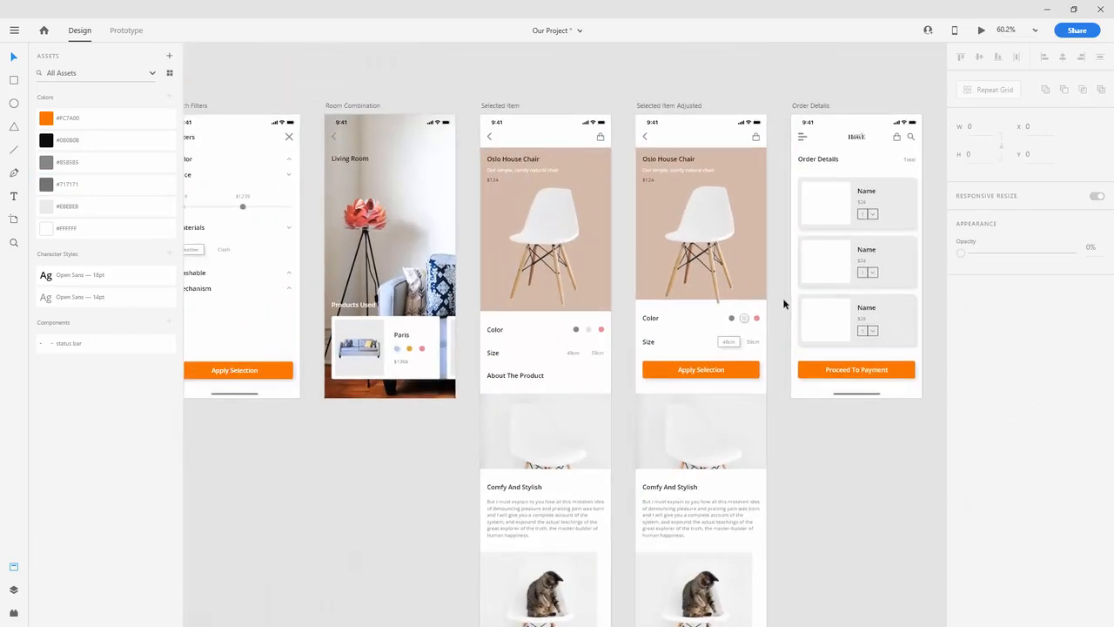
scroll(783, 302, down, 1)
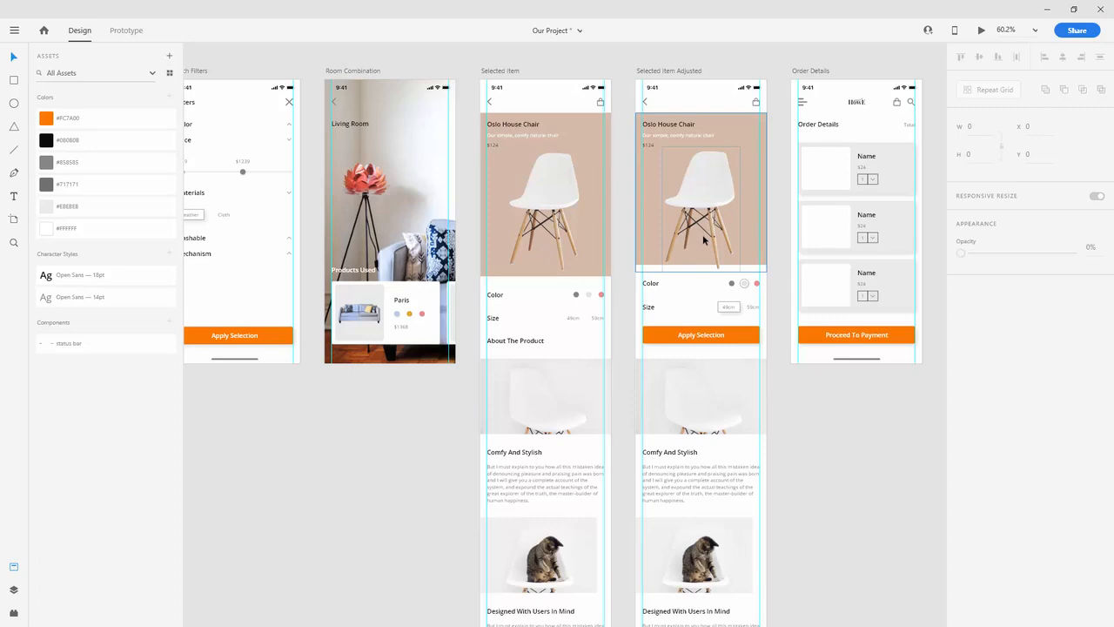
scroll(703, 239, down, 2)
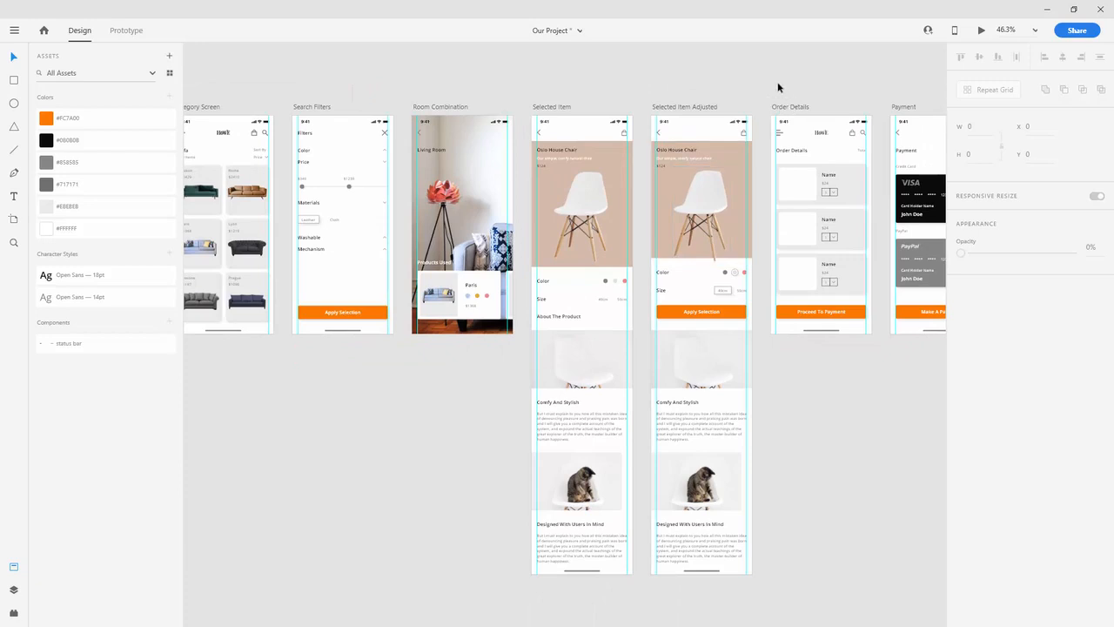
scroll(810, 82, right, 5)
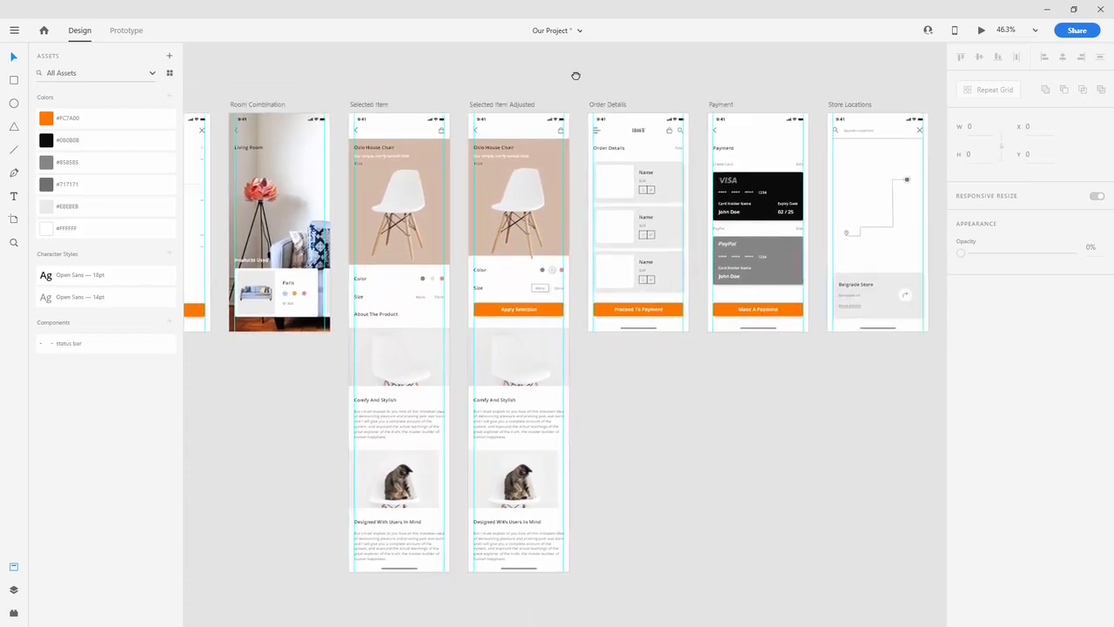
drag(566, 84, 545, 81)
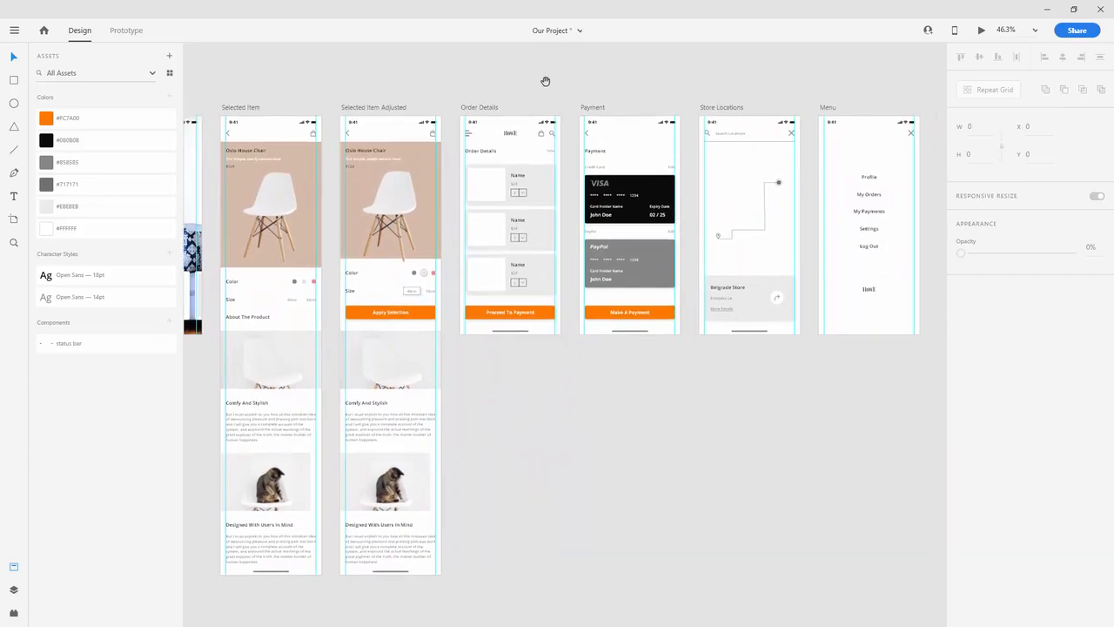